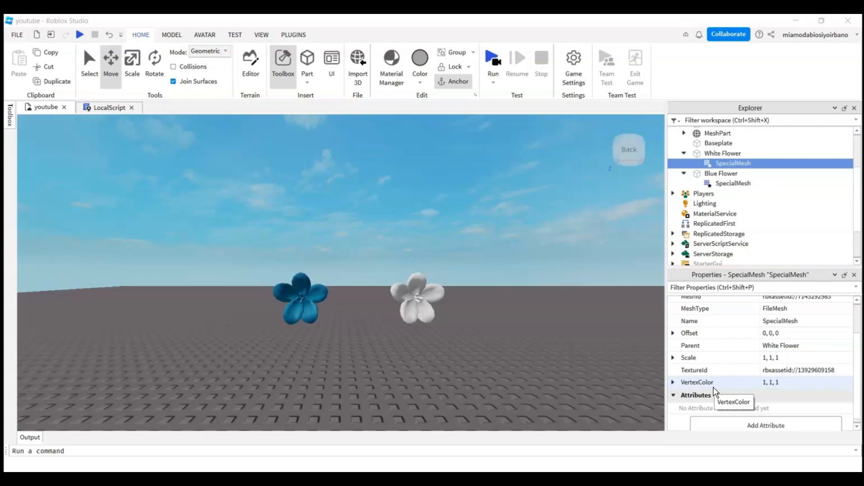
Set the VertexColor of the White Flower's SpecialMesh to 1,0,0
left_click(729, 165)
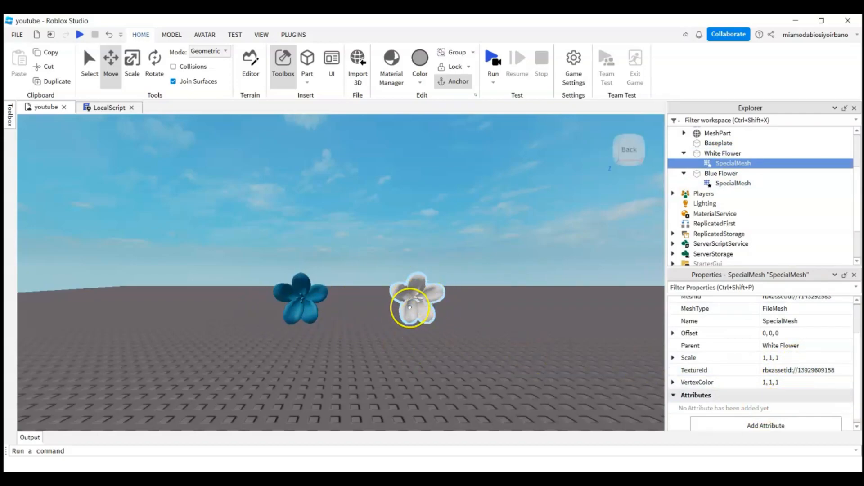
left_click(804, 383)
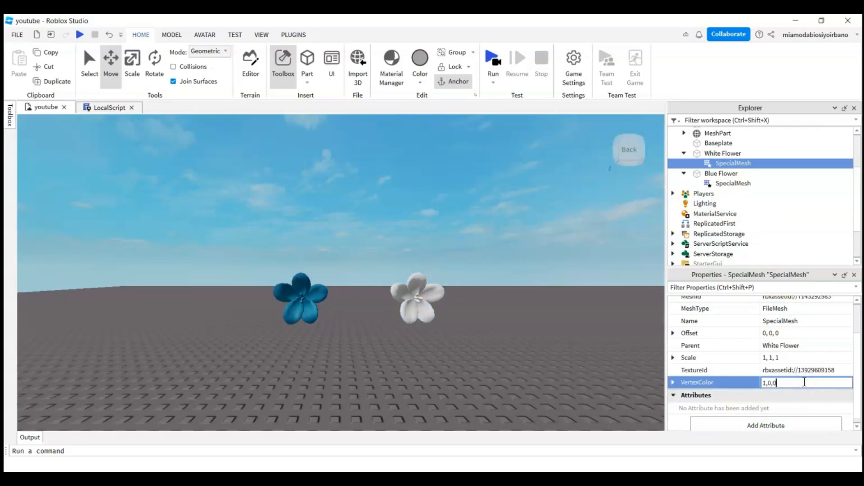
type("1,0,0")
key("Return")
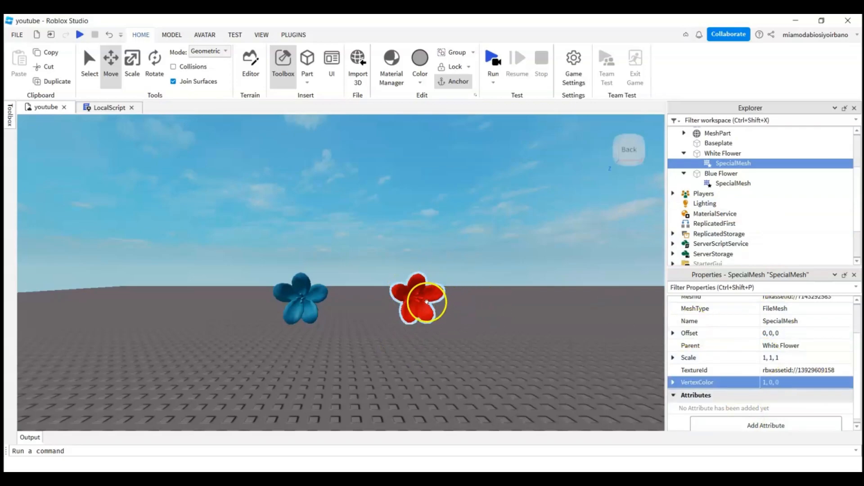
Set the VertexColor of the Blue Flower's SpecialMesh to 1,0,0
left_click(733, 183)
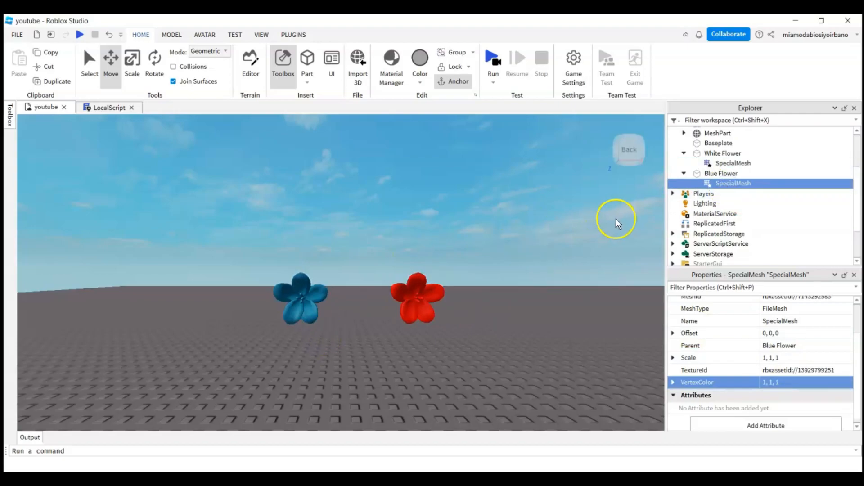
left_click(776, 384)
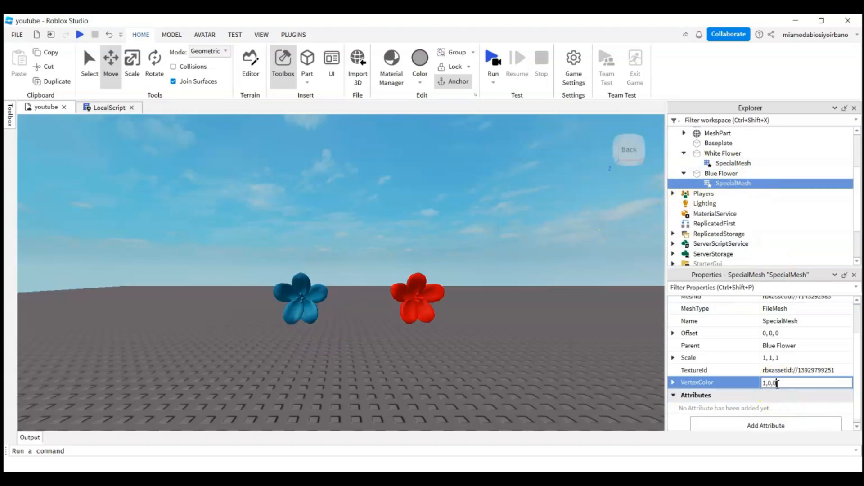
key("Return")
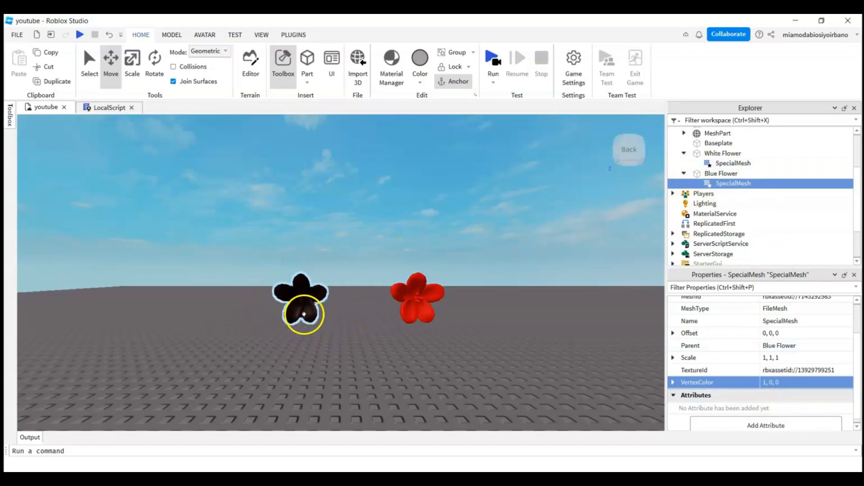
Compare the VertexColor of both flower meshes and undo the colour changes on the two meshes
left_click(727, 163)
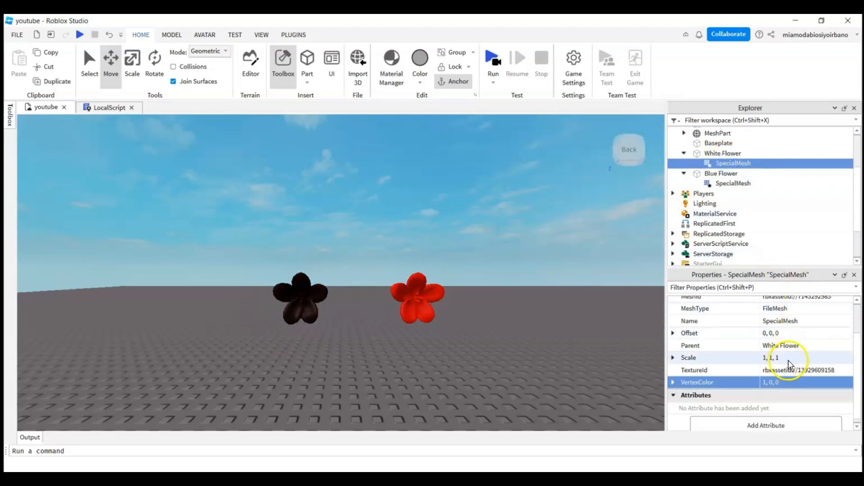
left_click(720, 184)
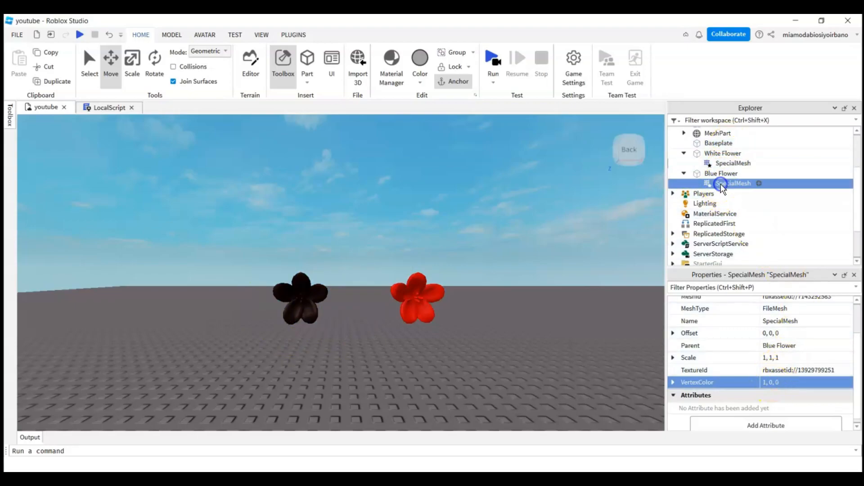
left_click(711, 165)
left_click(720, 184)
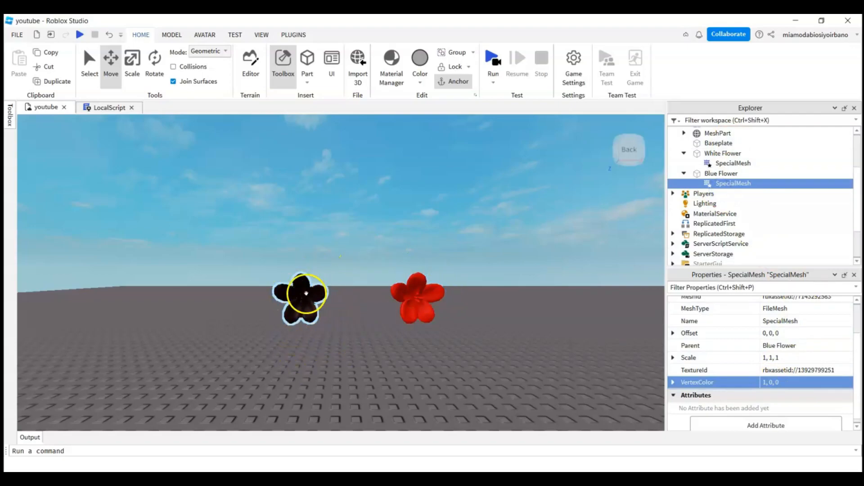
left_click(109, 34)
left_click(109, 34)
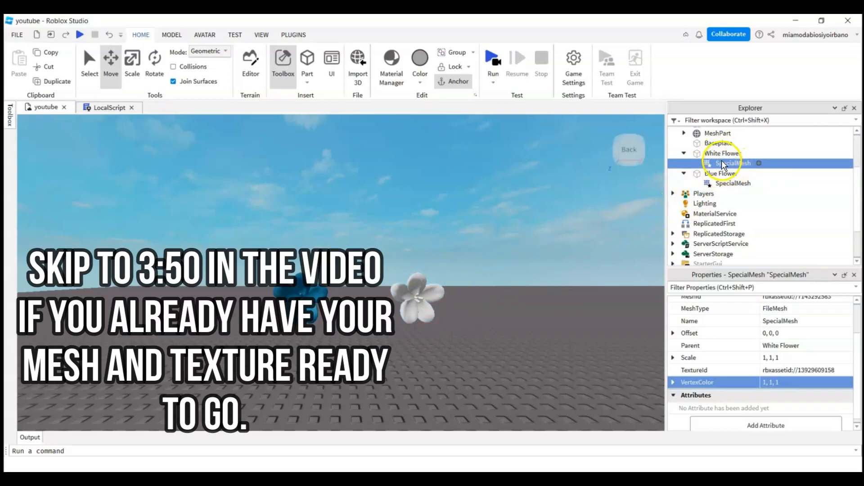
Insert a new Part into the workspace and add a SpecialMesh to it
left_click(720, 155)
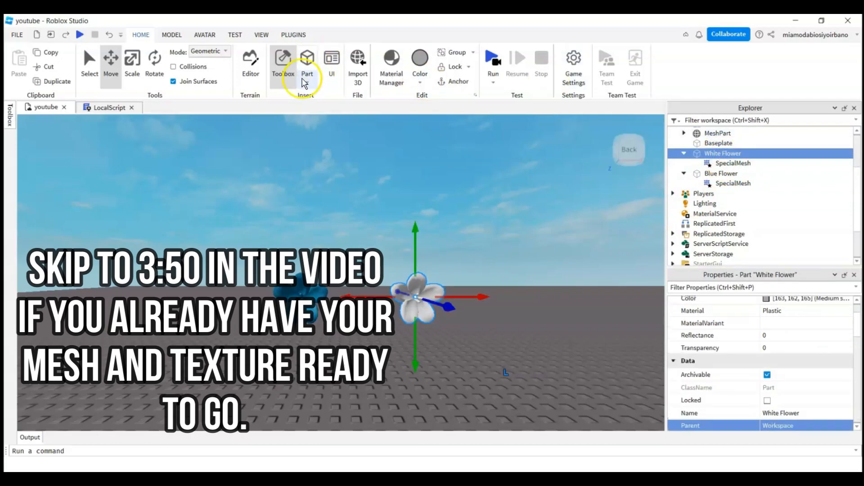
left_click(308, 63)
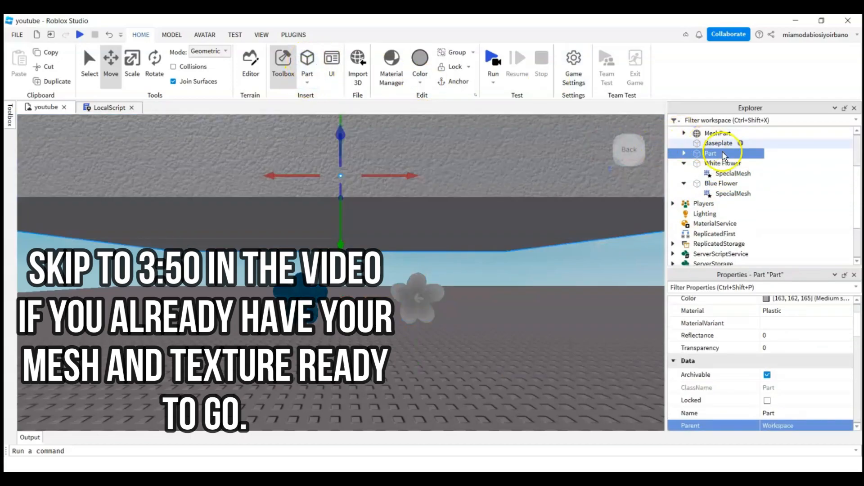
left_click(724, 153)
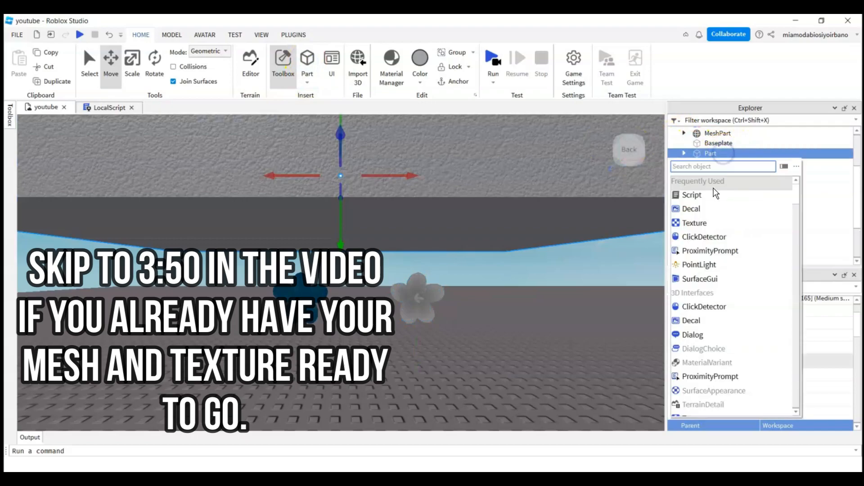
type("mesh")
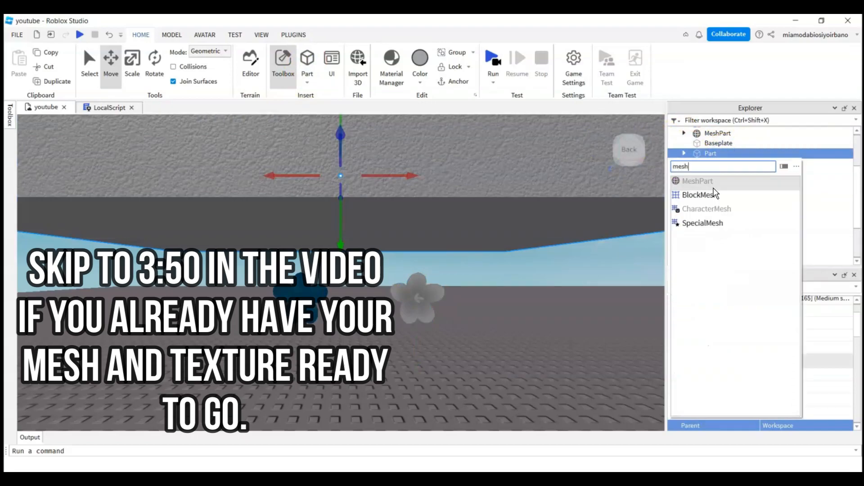
left_click(696, 224)
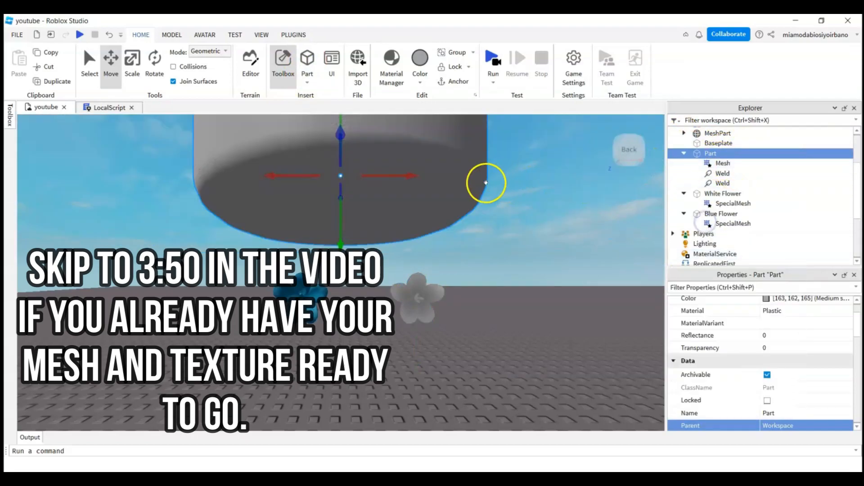
left_click(723, 163)
left_click(729, 193)
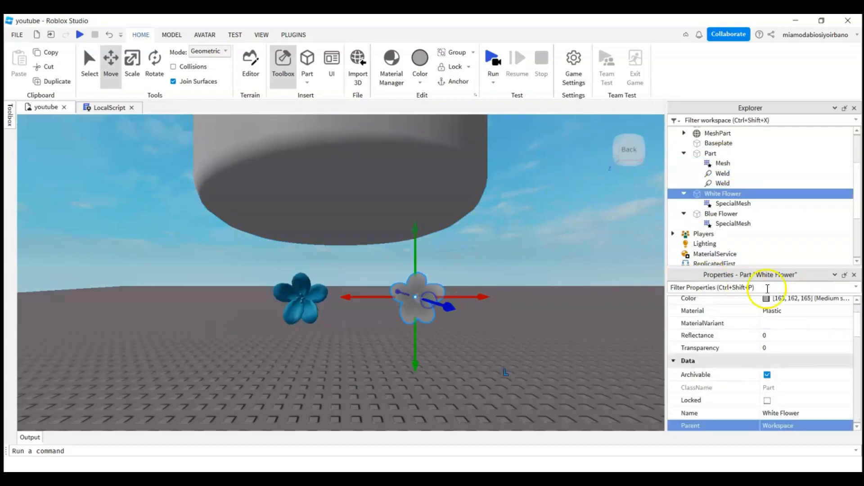
left_click(733, 203)
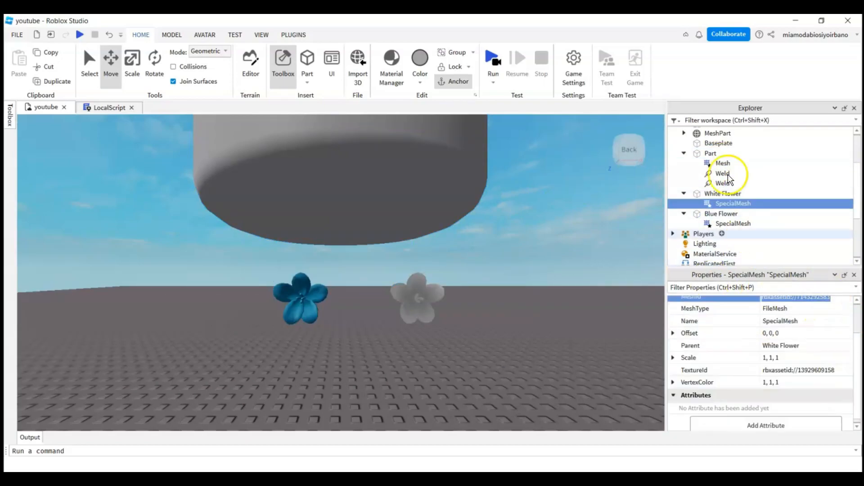
left_click(710, 153)
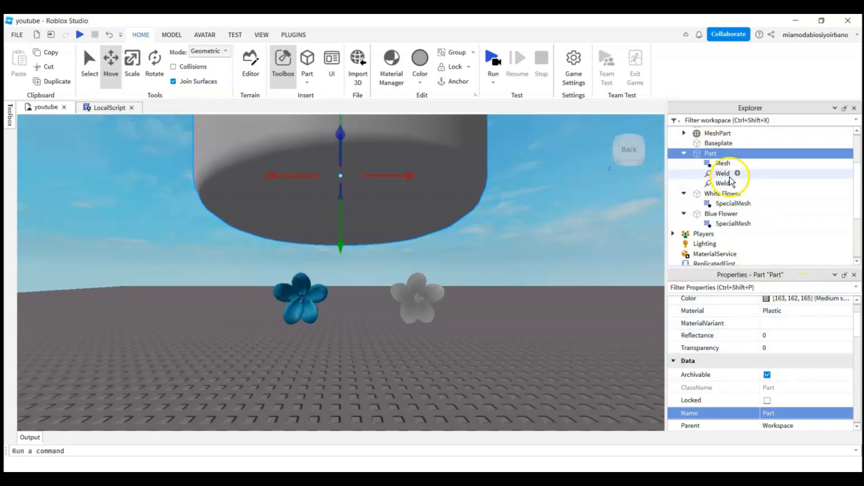
left_click(718, 165)
left_click_drag(857, 339, 857, 324)
left_click(798, 313)
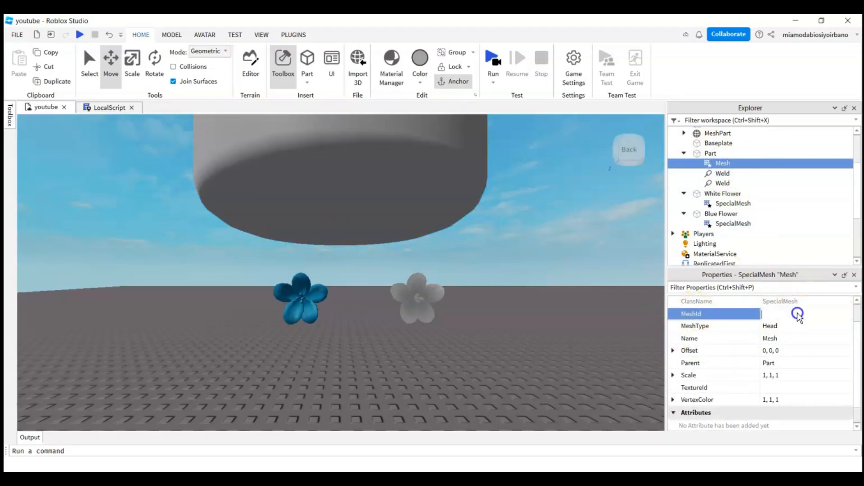
key("ctrl+v")
key("Return")
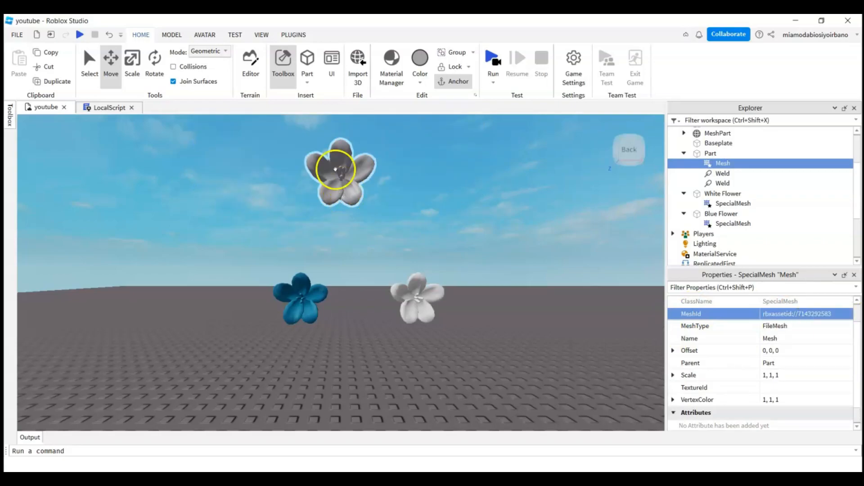
Try a VertexColor of 1, 0, 0 on the new Part's untextured mesh and delete the Part
left_click(783, 400)
type("1, 0, 0")
key("Return")
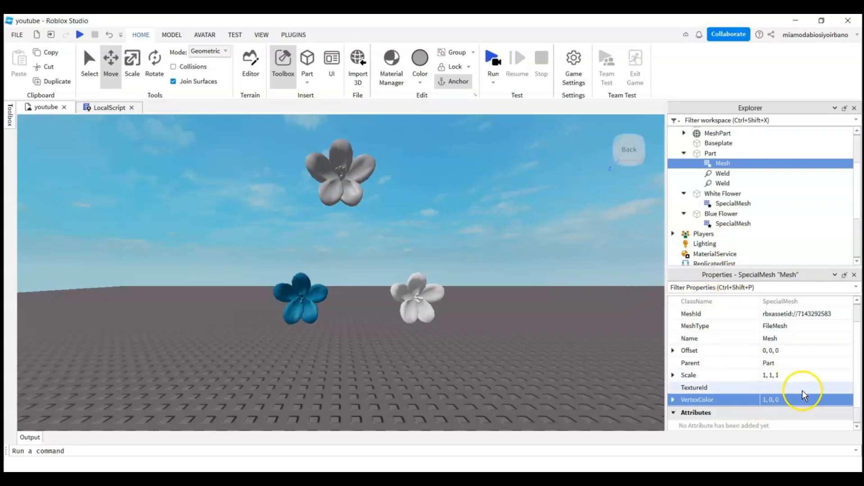
left_click(699, 155)
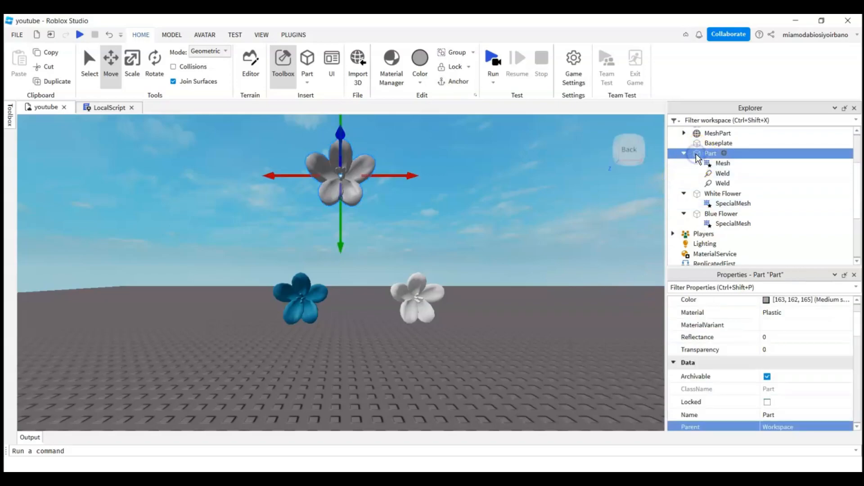
key("Delete")
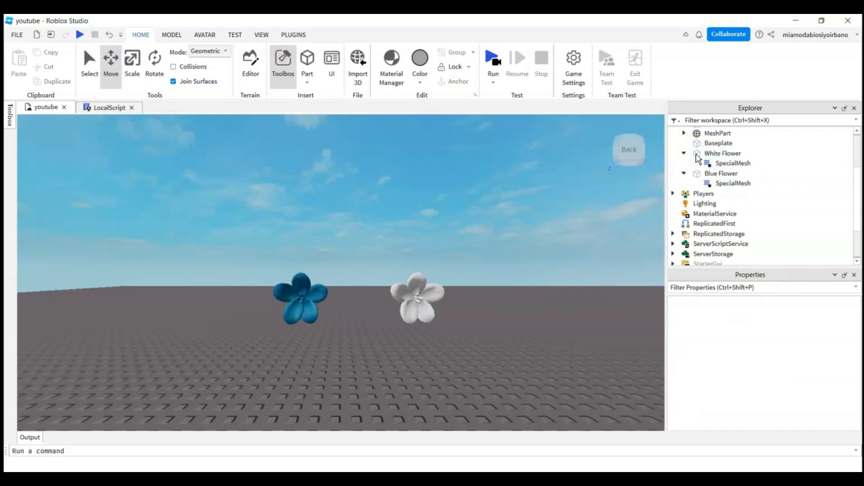
Copy the TextureId of the Blue Flower's SpecialMesh to the clipboard
left_click(296, 310)
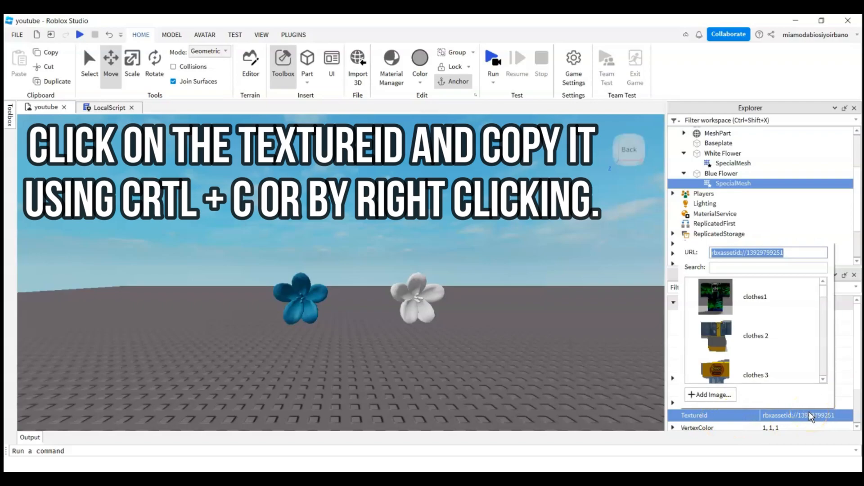
left_click(809, 412)
right_click(757, 254)
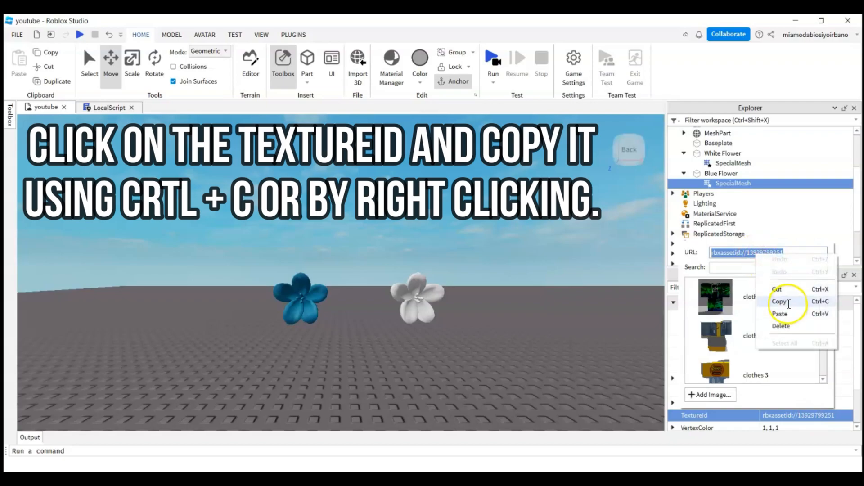
left_click(788, 304)
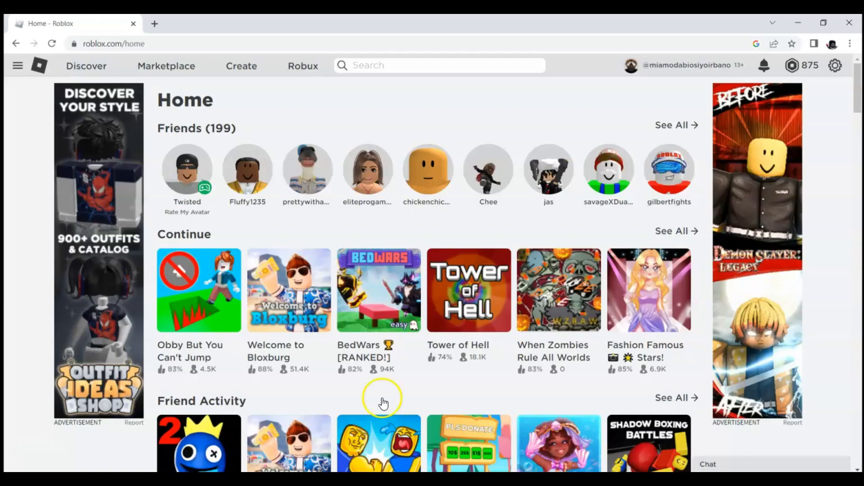
left_click(161, 44)
double_click(178, 44)
type("li")
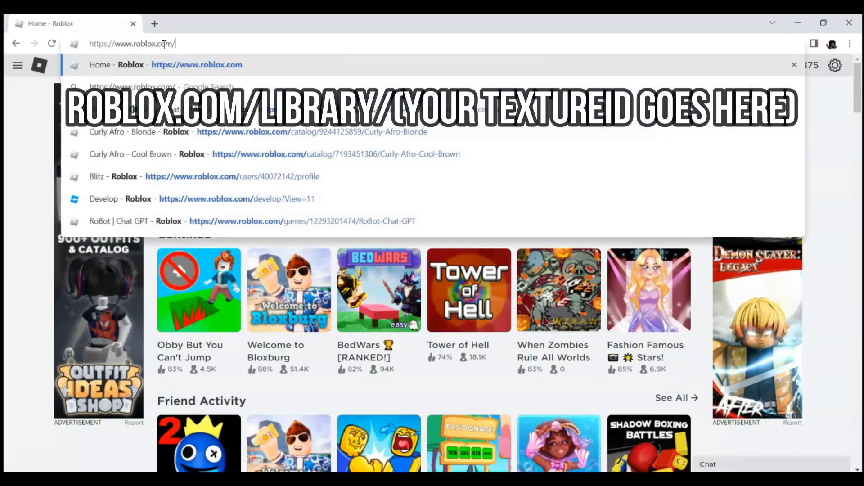
type("bray")
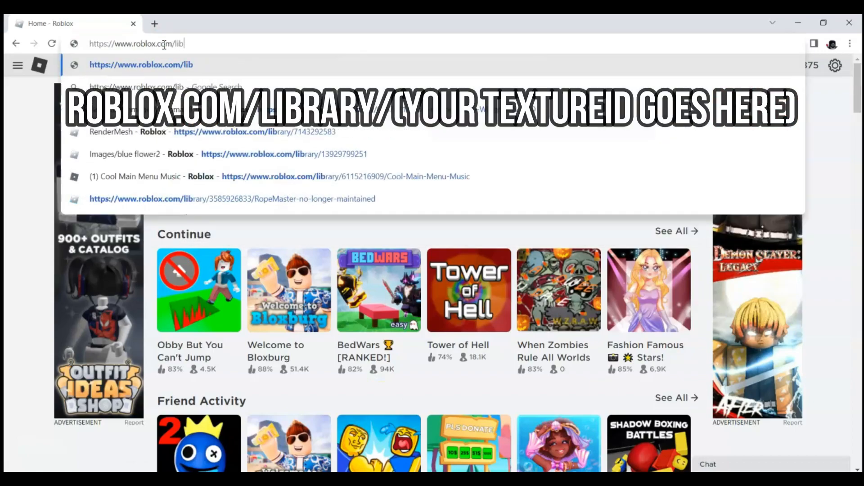
key("BackSpace")
type("ry/")
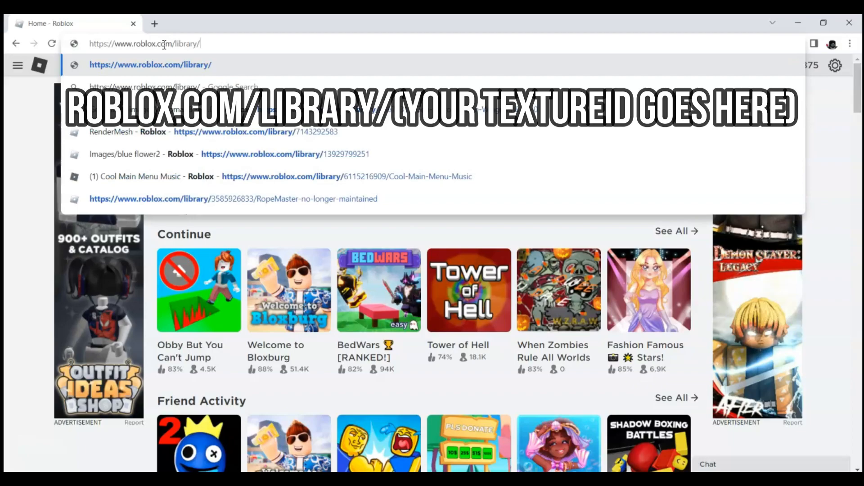
key("ctrl+v")
left_click_drag(243, 45, 203, 43)
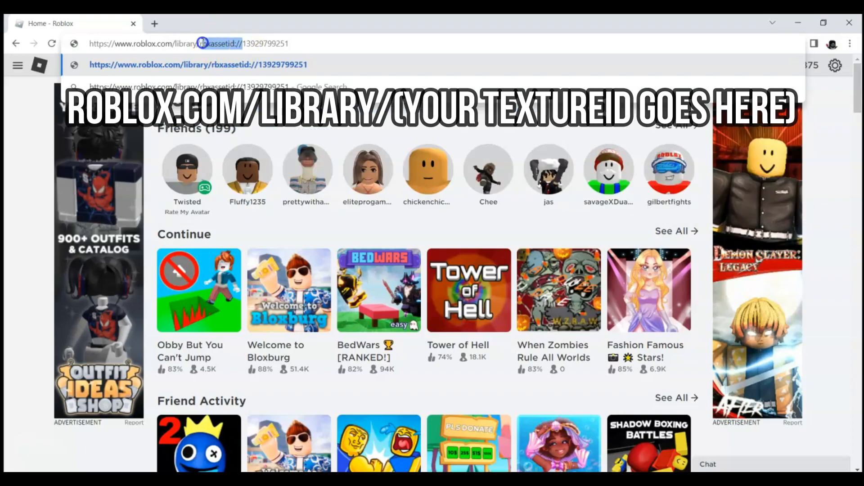
key("BackSpace")
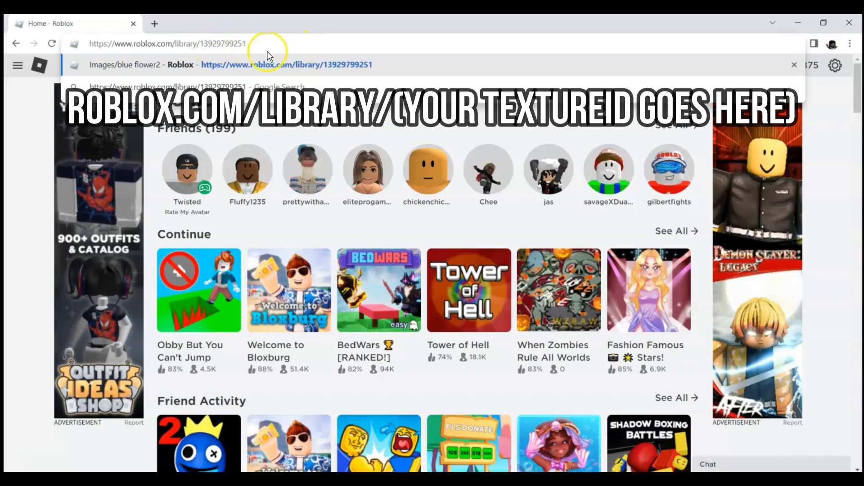
key("Return")
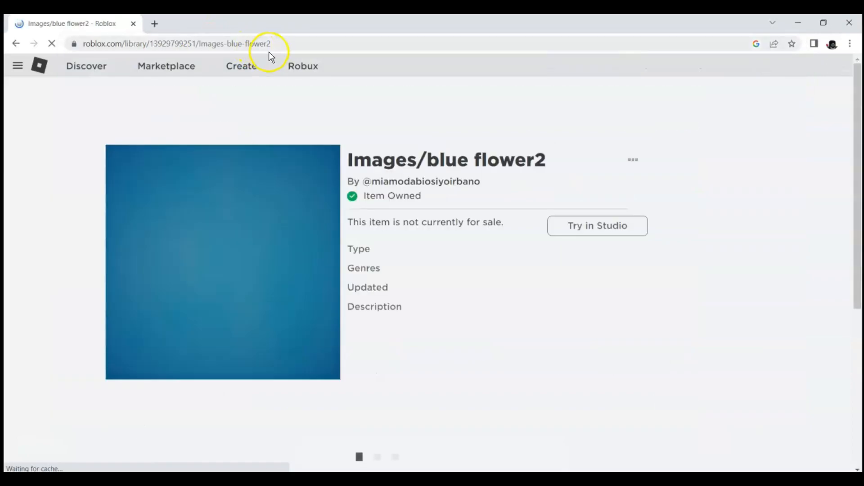
right_click(214, 240)
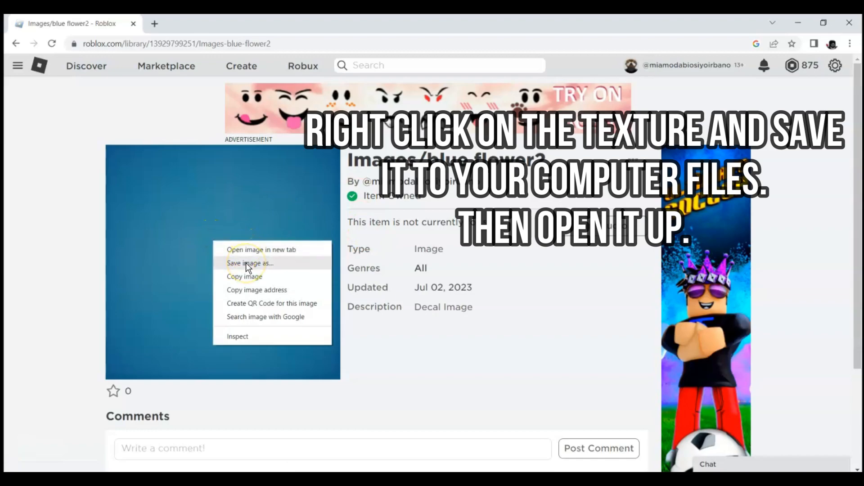
left_click(245, 263)
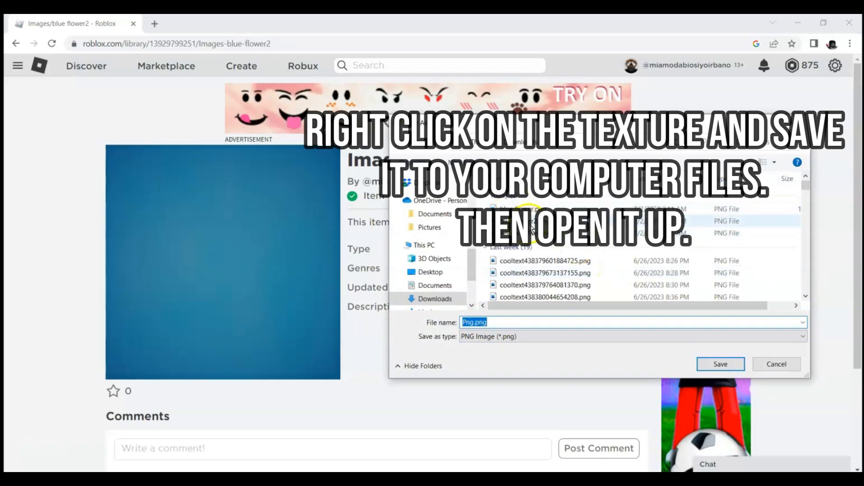
left_click(774, 364)
Switch to File Explorer and open the saved blue flower texture in the Photos editor
key("super+e")
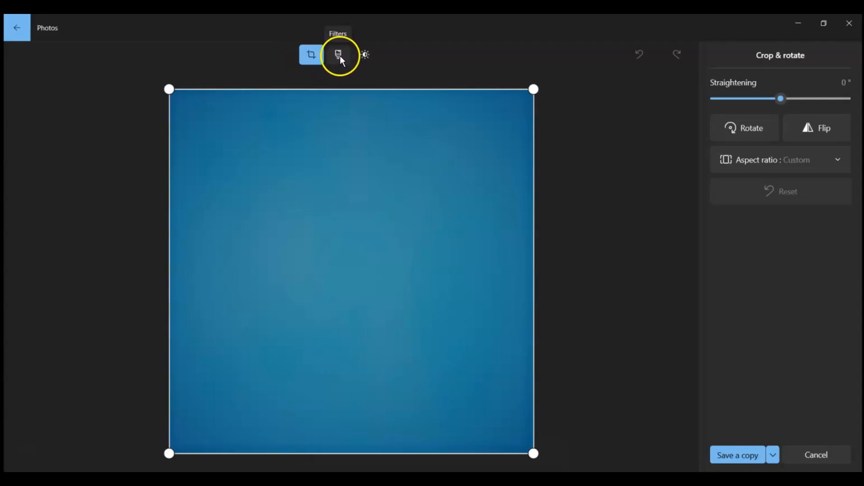
Compare the Slate, Vanilla and Mercury filters on the blue flower texture and apply the Vanilla filter
left_click(339, 55)
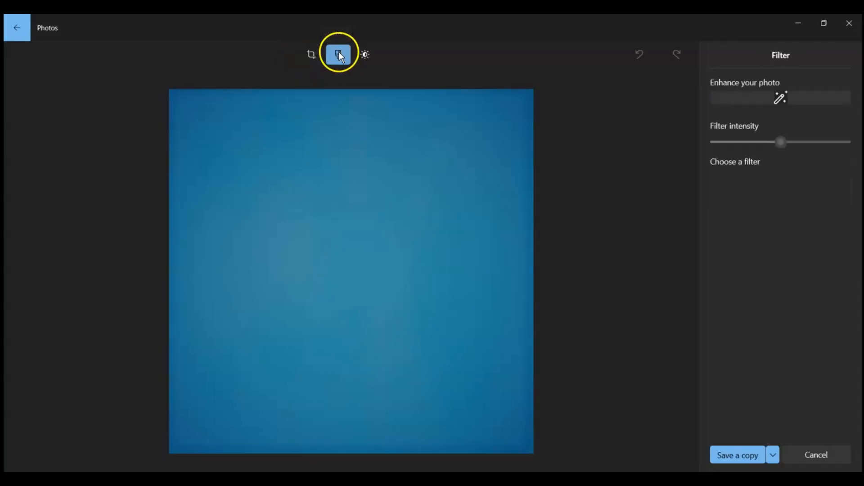
left_click(741, 265)
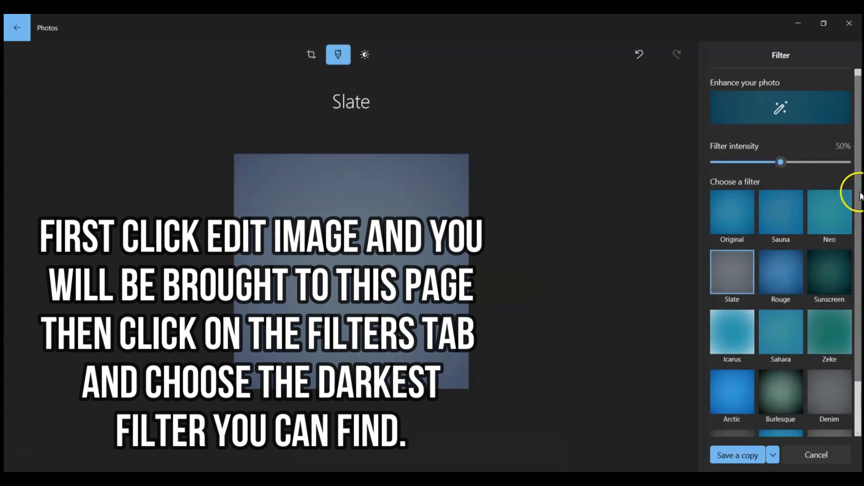
left_click_drag(861, 193, 862, 374)
left_click(729, 408)
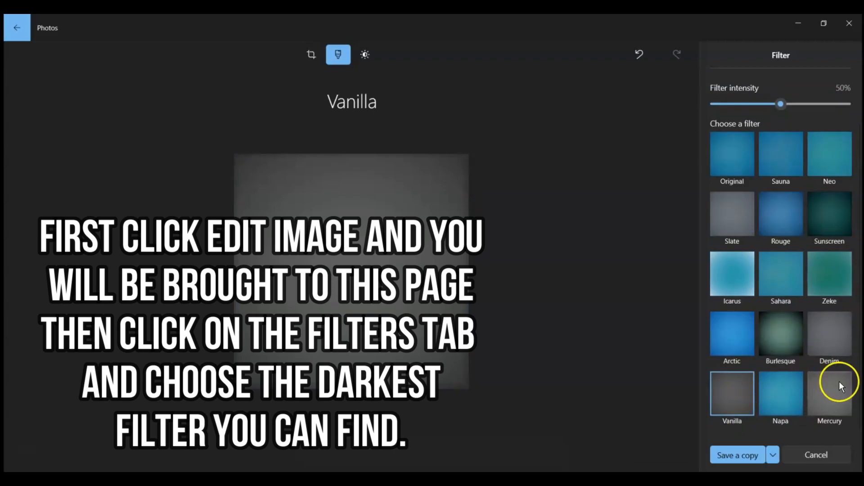
left_click(840, 384)
left_click(725, 392)
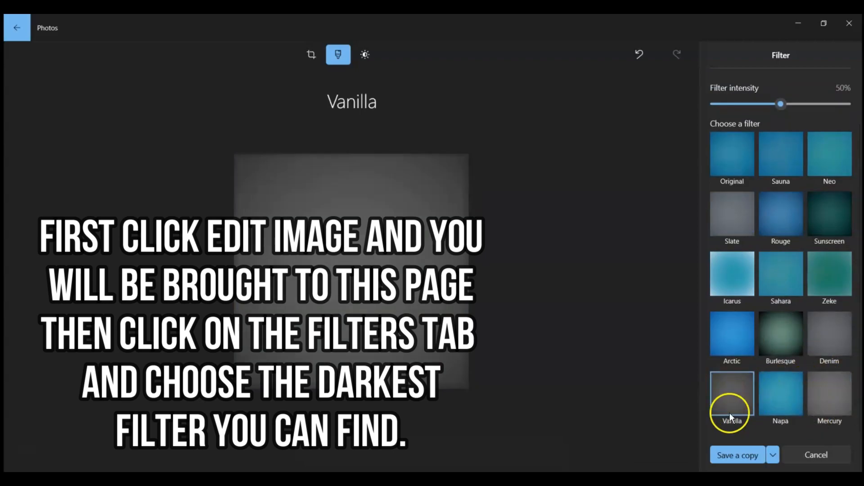
Raise the texture's Light adjustment to its maximum and lower its Color adjustment to -100
left_click(365, 55)
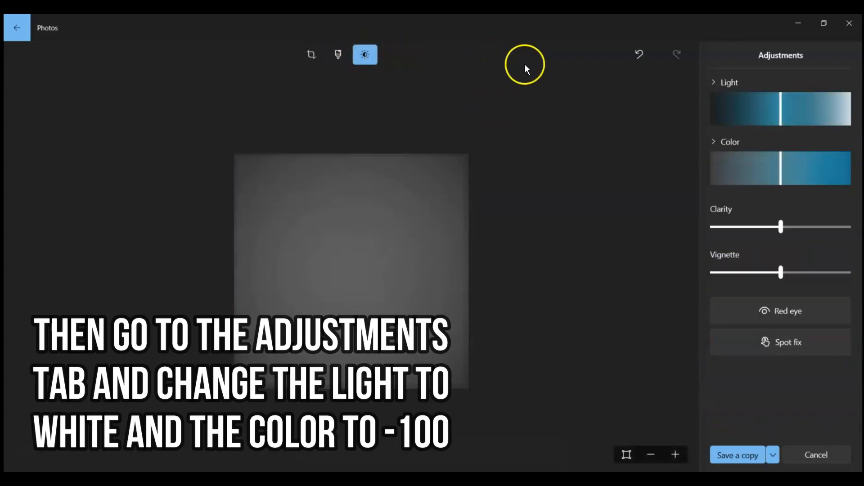
left_click_drag(783, 107, 853, 107)
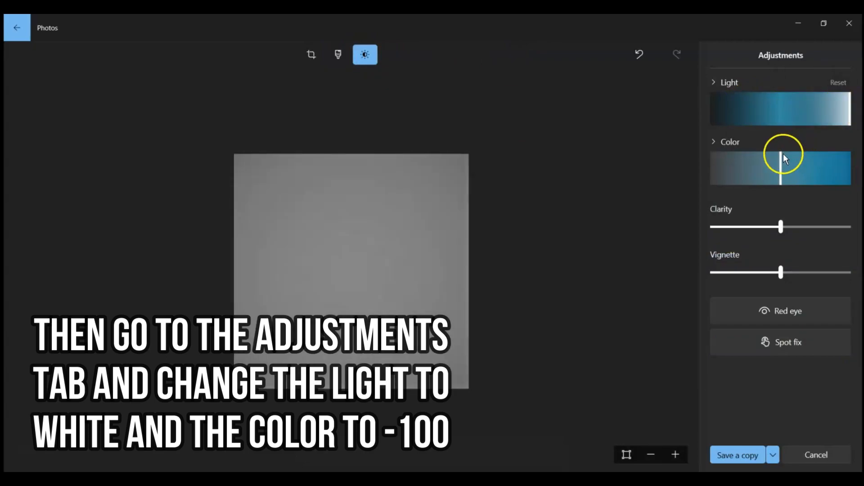
left_click_drag(782, 173, 680, 170)
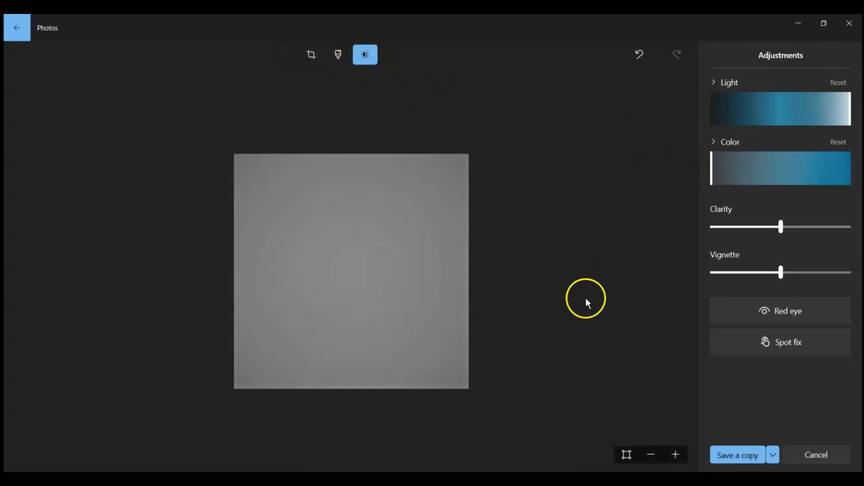
Save a copy of the grey texture in Downloads as blu.png
left_click(750, 456)
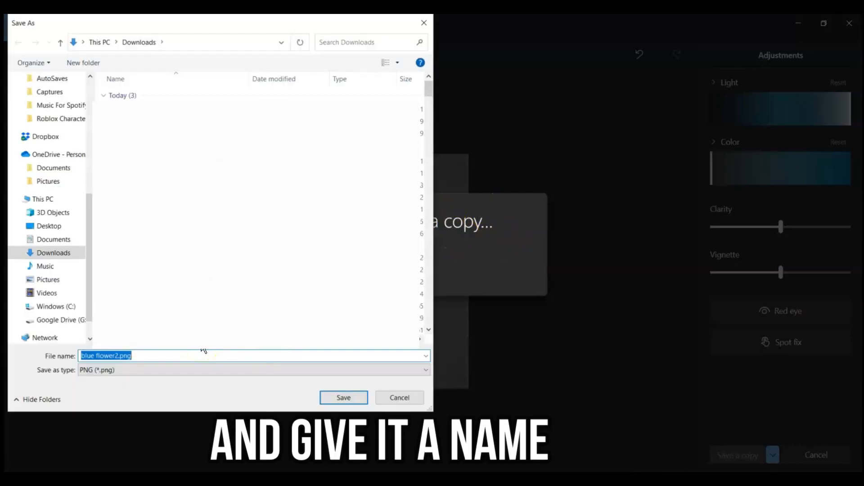
type("blu")
key("Return")
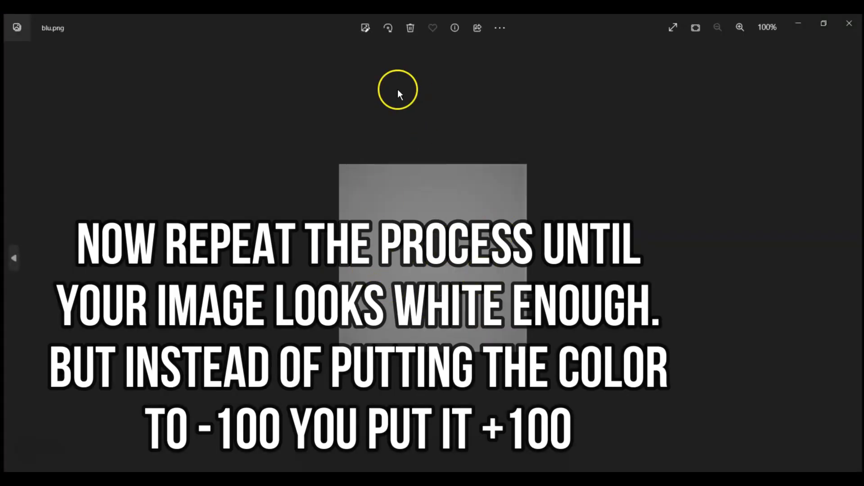
Open blu.png for editing, compare the Vanilla, Napa and Icarus filters, and apply the Icarus filter
left_click(366, 28)
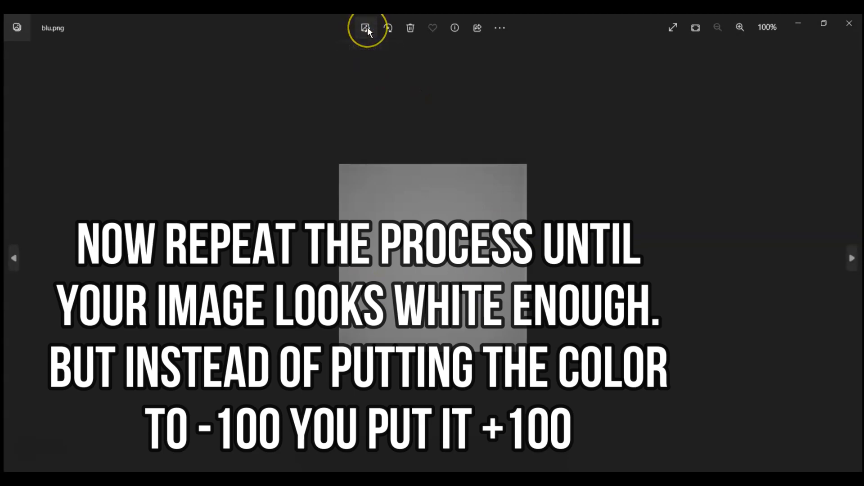
left_click(365, 54)
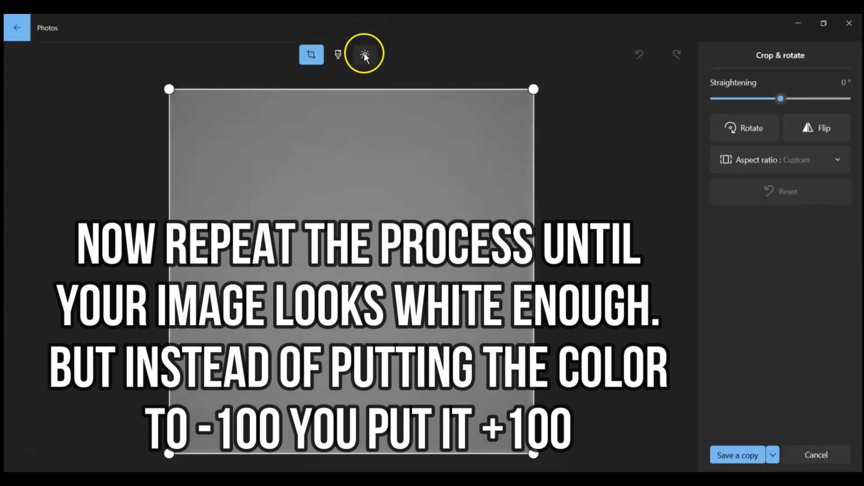
left_click(338, 53)
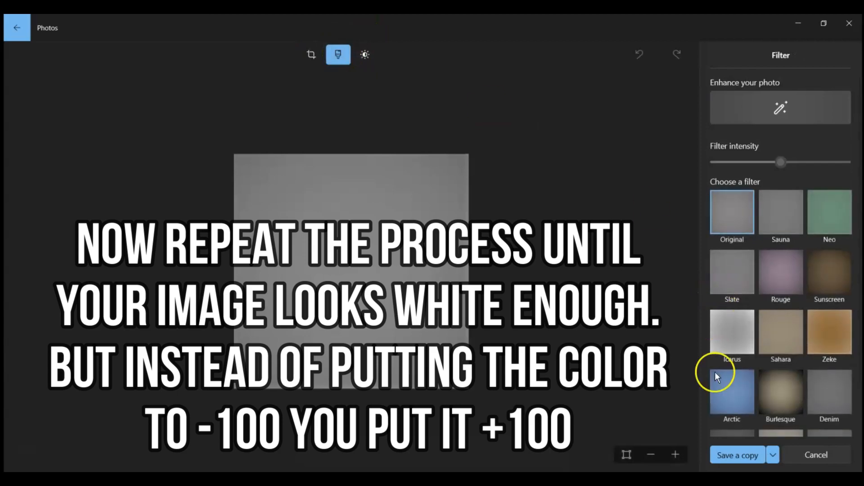
mouse_move(860, 143)
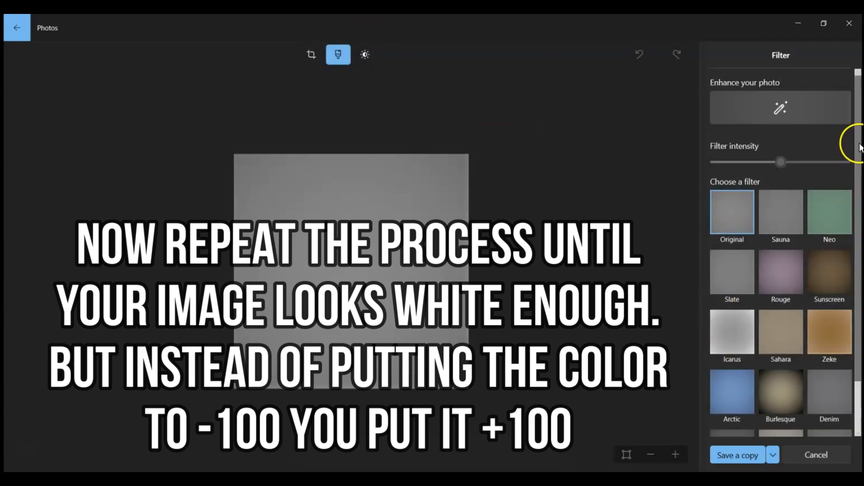
scroll(846, 203, "down", 2)
left_click(740, 394)
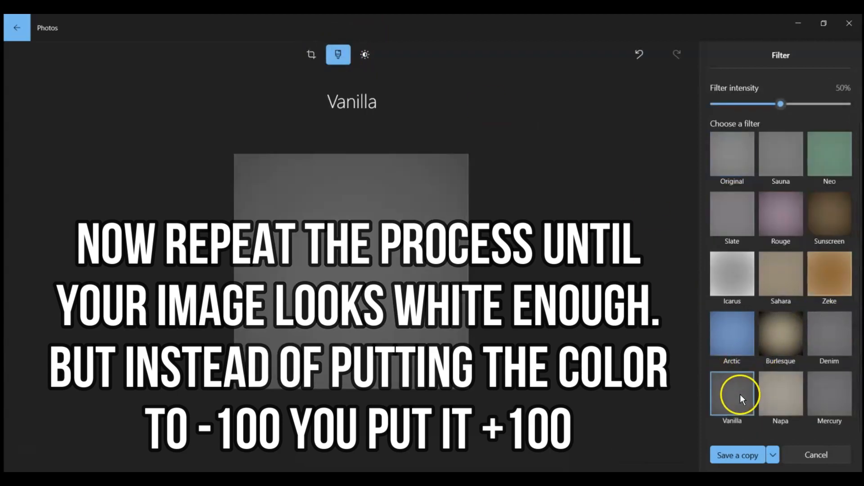
left_click(730, 276)
left_click(772, 399)
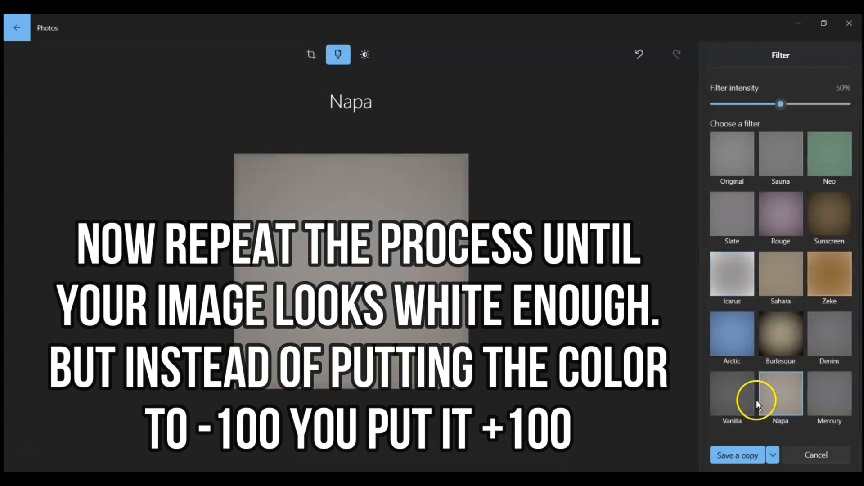
left_click(741, 401)
left_click(732, 282)
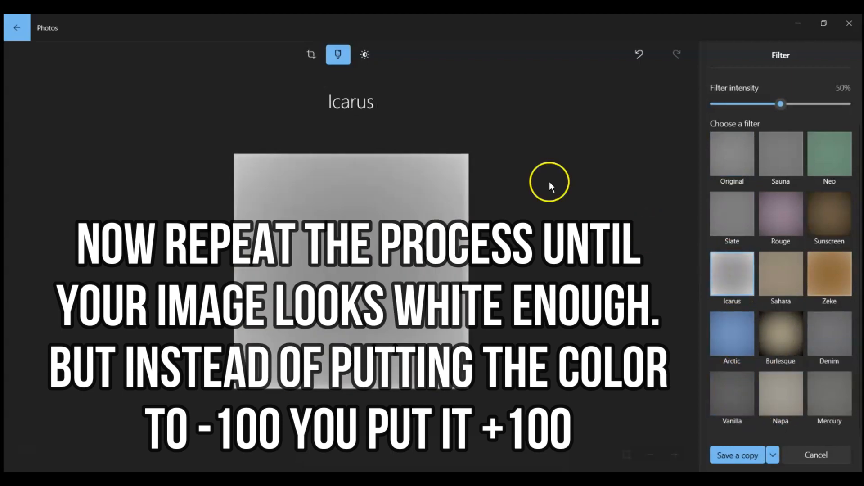
Raise both the Light and Color adjustments of blu.png to their maximum, with Color at +100
left_click(368, 52)
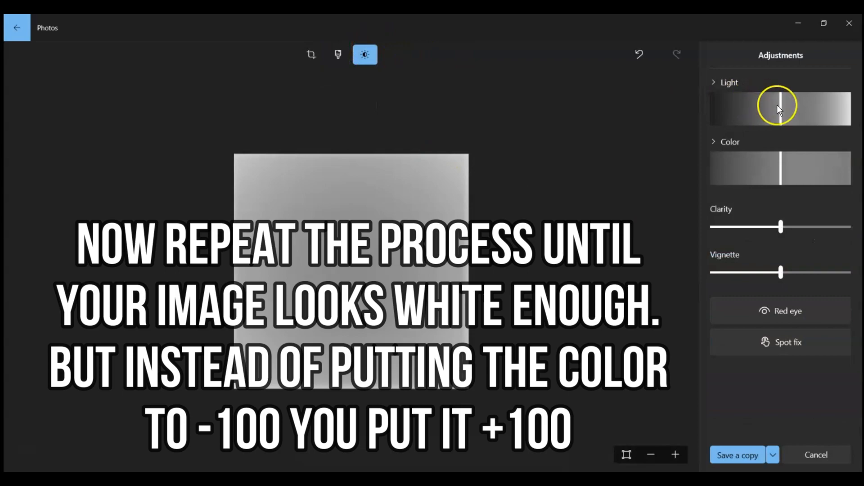
left_click_drag(779, 109, 862, 127)
left_click_drag(782, 169, 593, 172)
left_click_drag(710, 170, 851, 162)
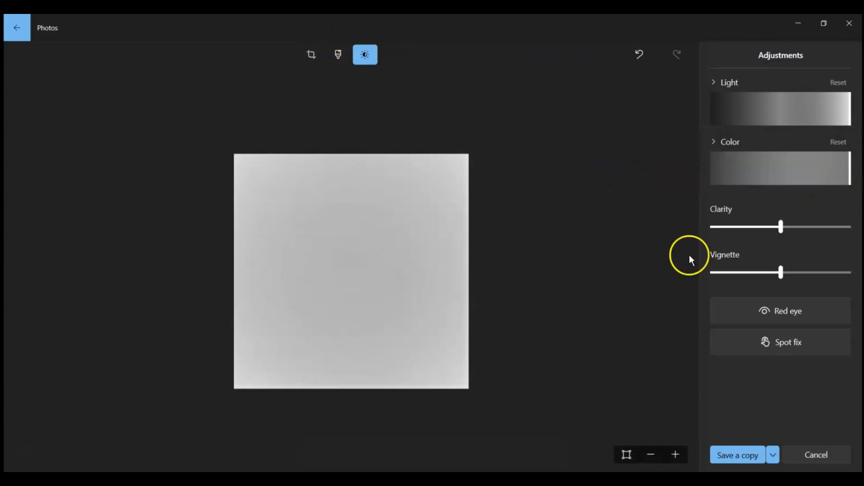
Save the lightened texture over the existing blu.png in Downloads
left_click(735, 453)
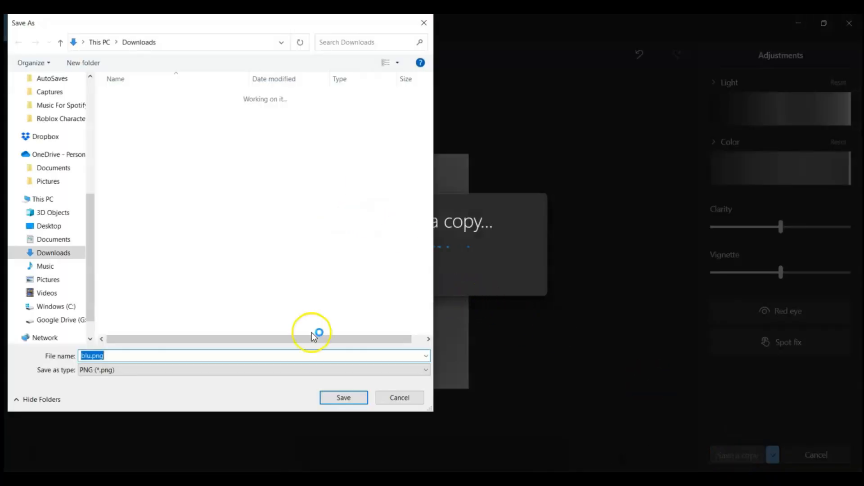
left_click(350, 401)
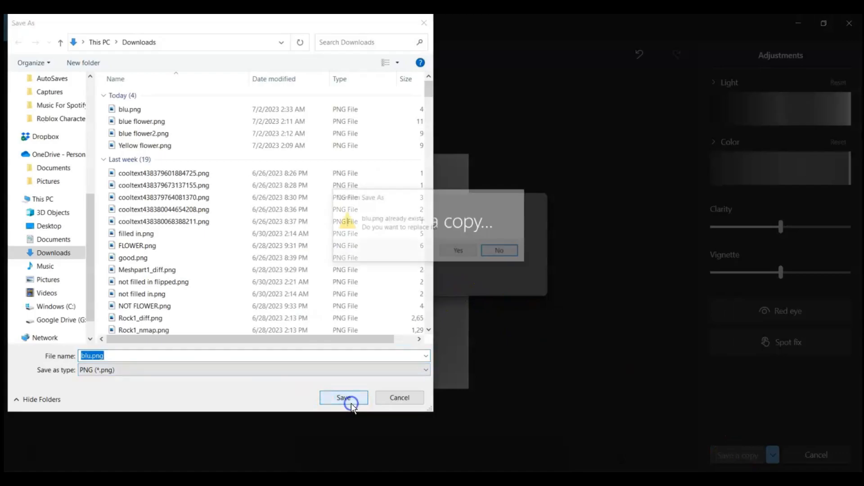
left_click(464, 249)
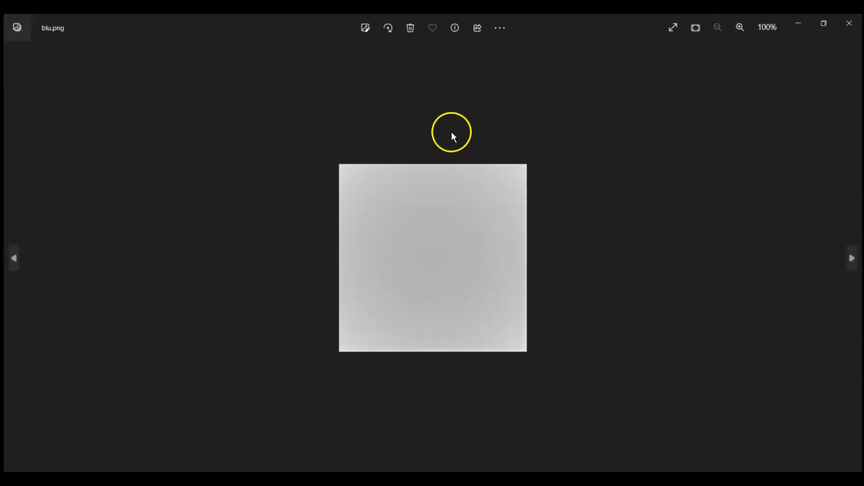
Reopen blu.png for editing and compare the Icarus and Vanilla filters with the Original
left_click(366, 30)
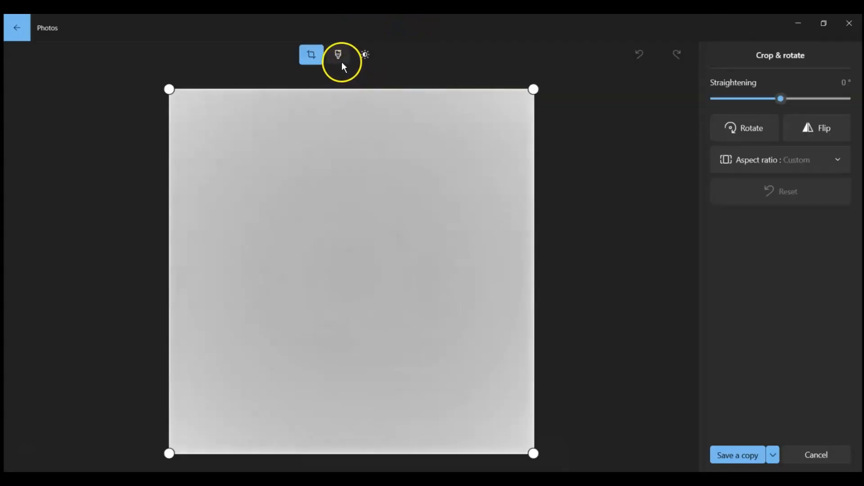
left_click(338, 54)
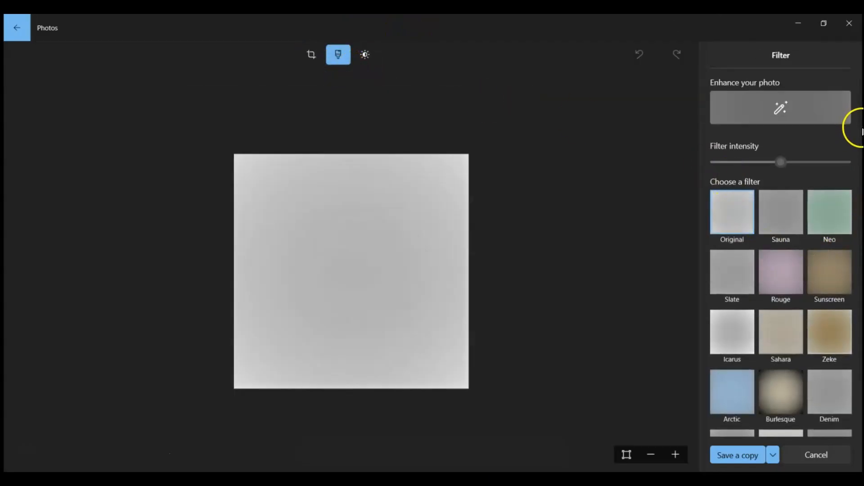
left_click_drag(860, 111, 860, 169)
left_click(732, 274)
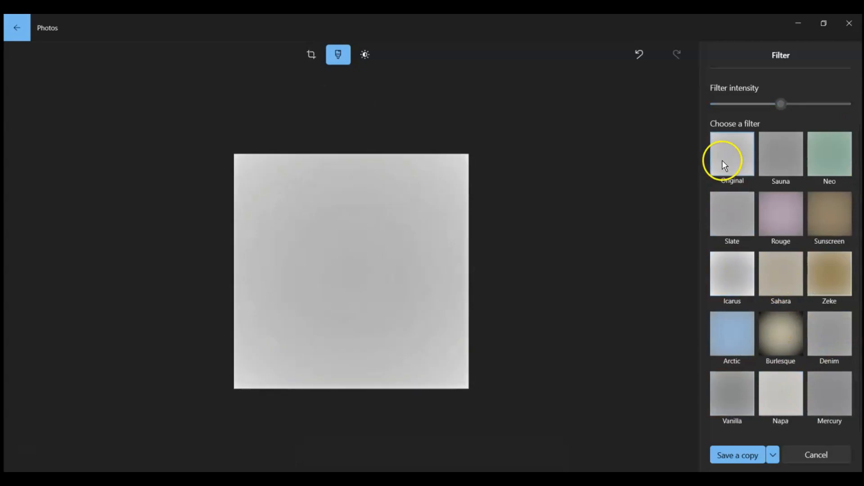
left_click(722, 161)
left_click(732, 393)
left_click(734, 151)
left_click(735, 392)
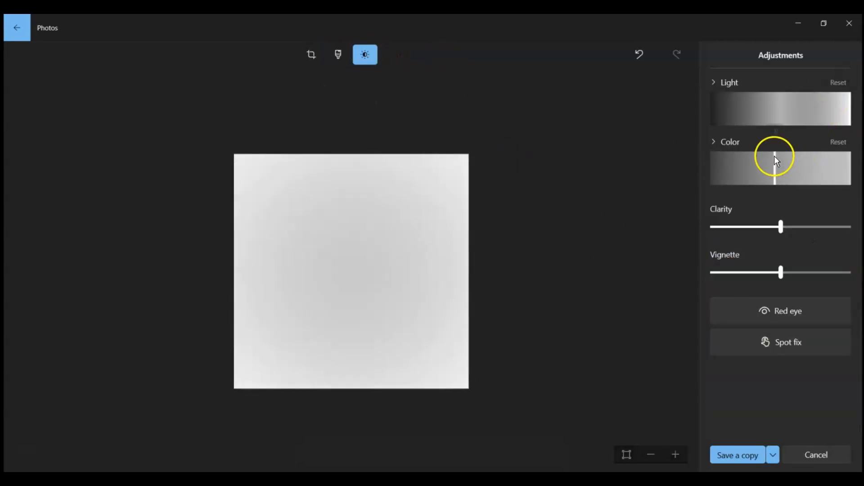
Set Light and Color to their maximum for another whitening pass and replace blu.png with the result
left_click_drag(774, 155, 854, 174)
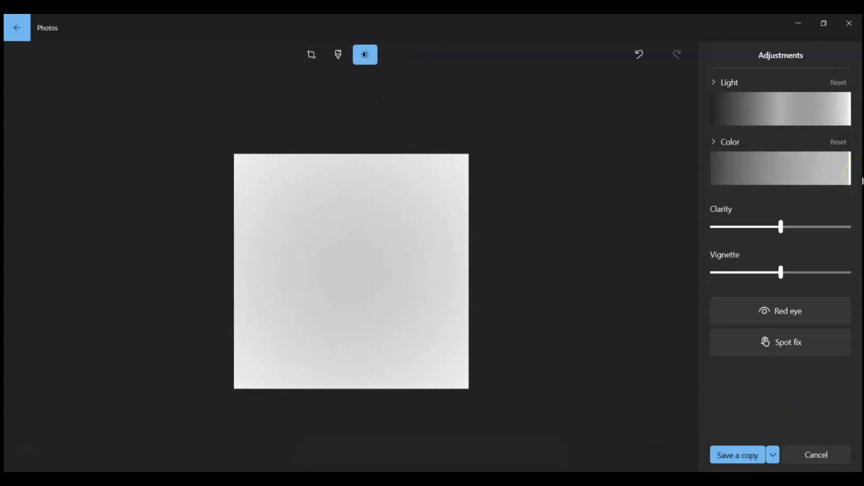
left_click(740, 451)
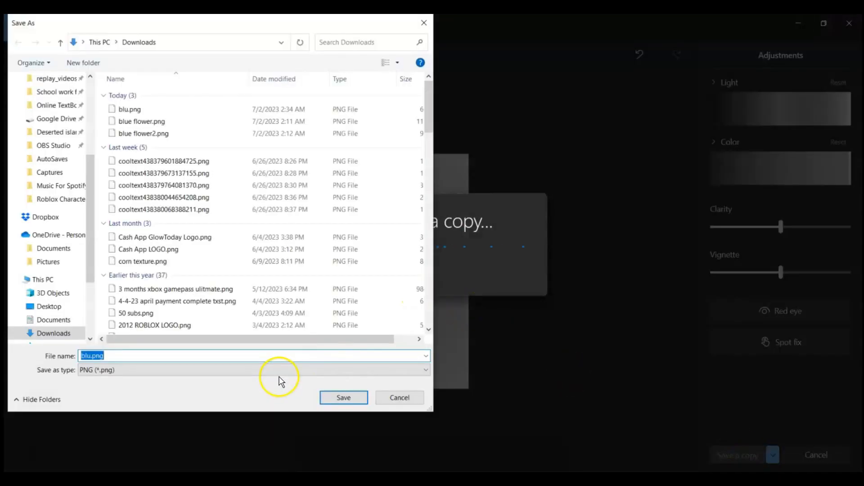
left_click(350, 397)
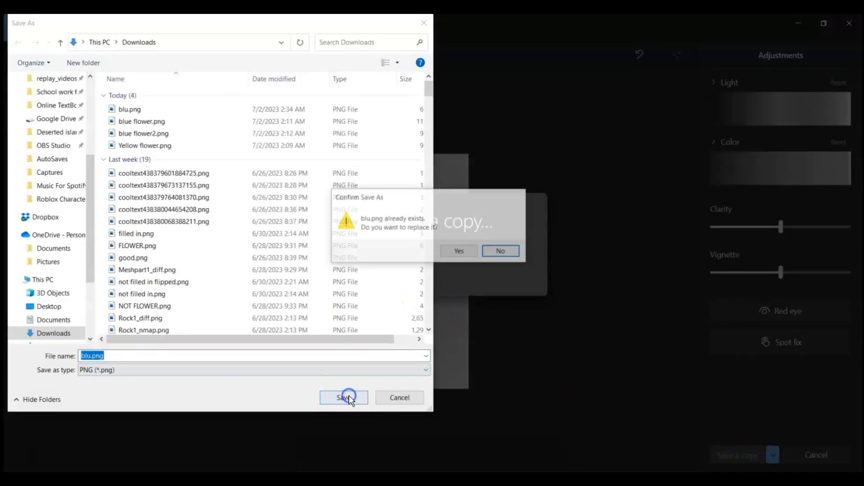
left_click(457, 252)
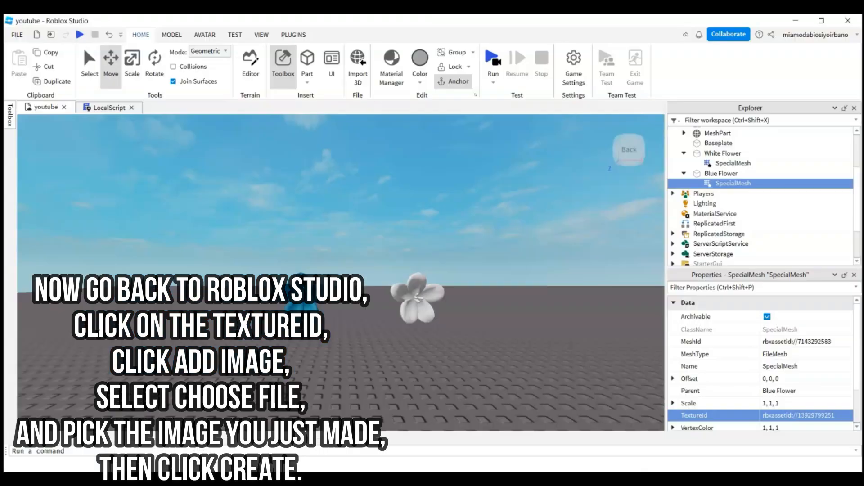
Switch to Roblox Studio and upload blu.png from Downloads as the TextureId image of the Blue Flower's SpecialMesh
left_click(801, 416)
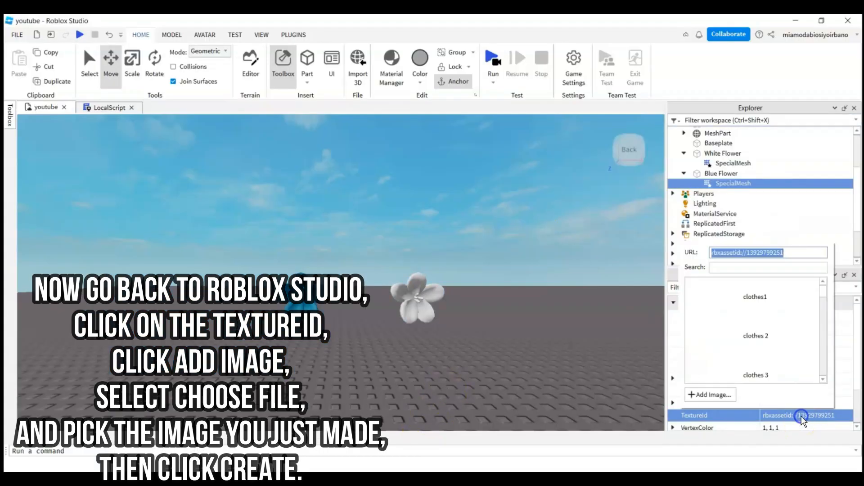
left_click(723, 397)
left_click(396, 222)
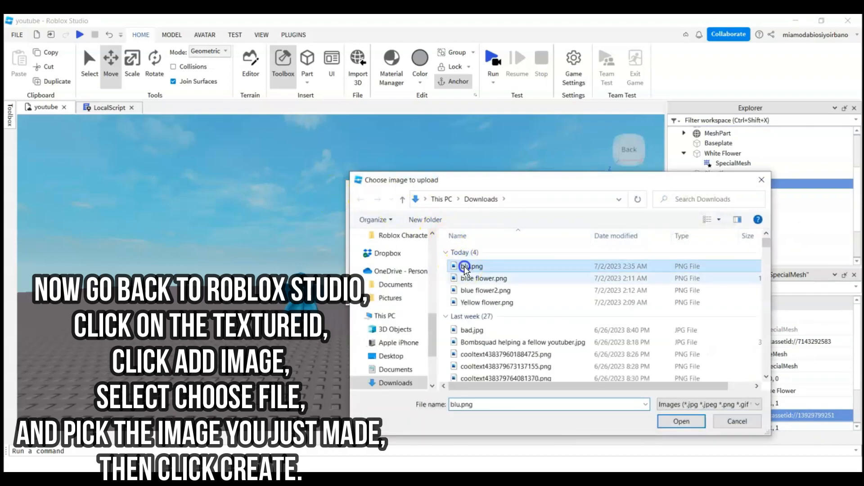
left_click(676, 421)
left_click(387, 292)
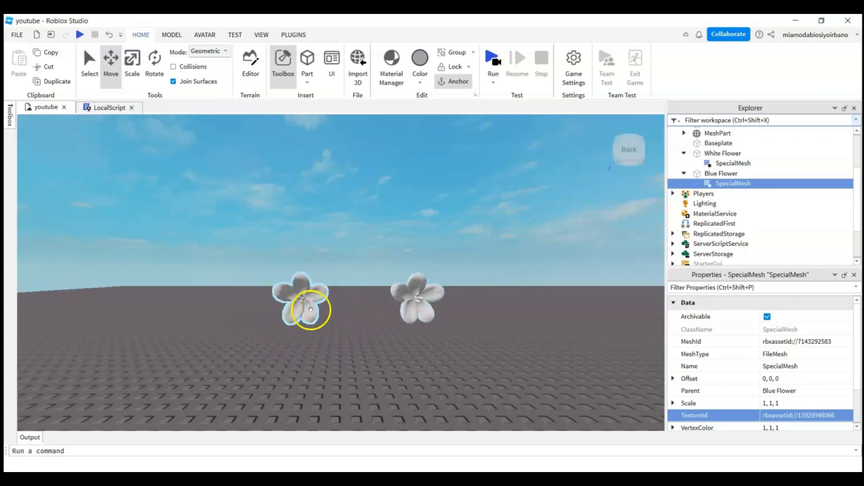
Delete the White Flower from the workspace
left_click(629, 154)
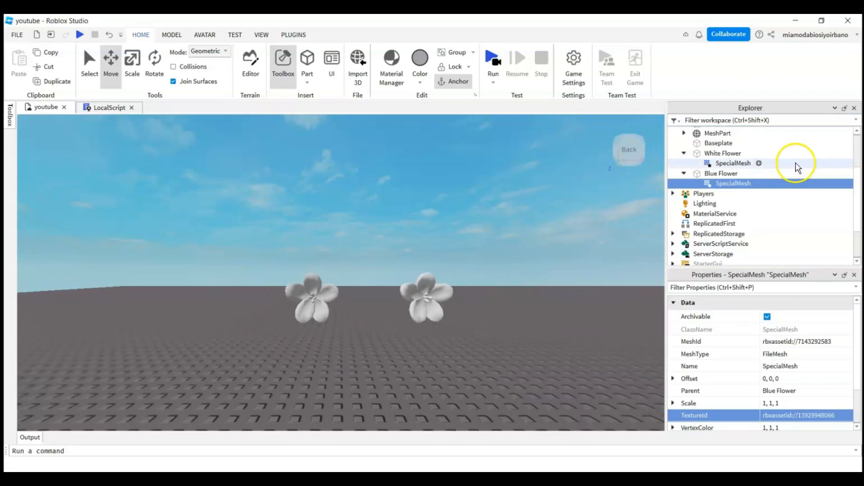
left_click(716, 153)
key("Delete")
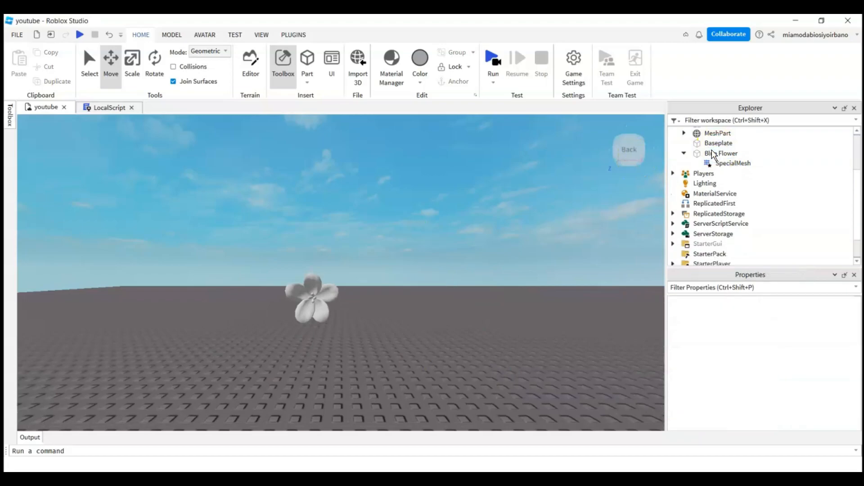
Set VertexColor of the Blue Flower's SpecialMesh to 1, 0, 0 to tint the flower red
left_click(719, 163)
left_click(806, 428)
type("1,0,0")
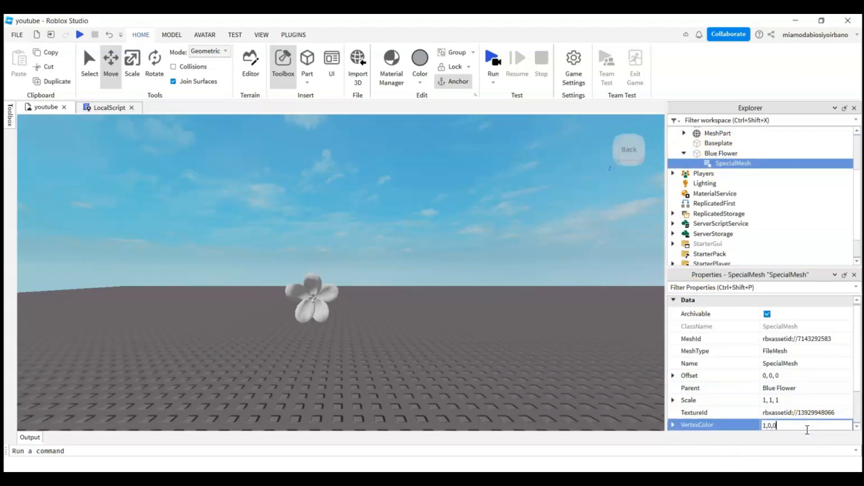
key("Return")
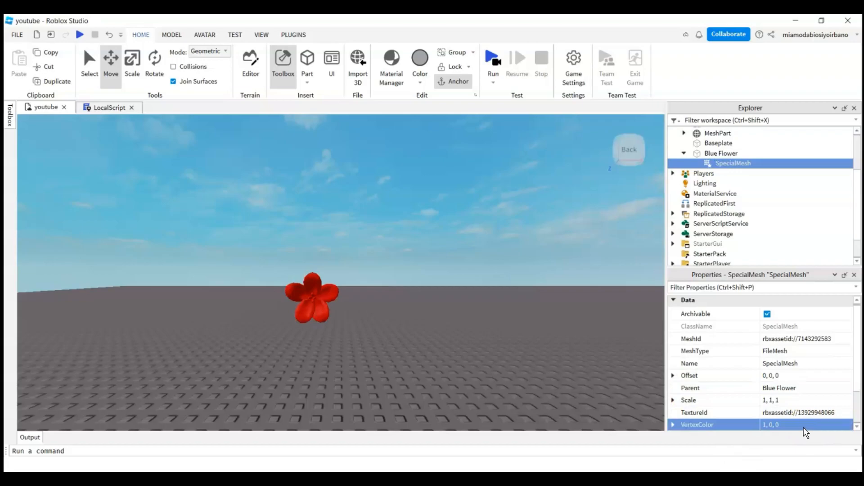
key("Up")
key("Up")
key("Up")
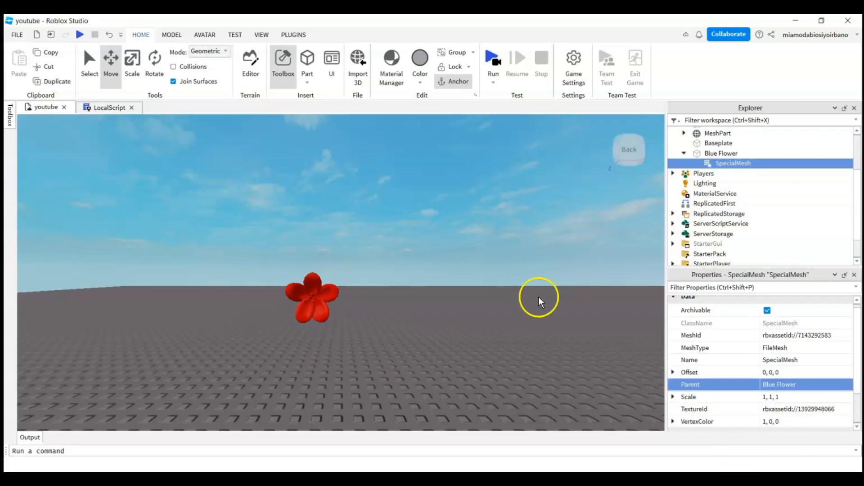
left_click(783, 423)
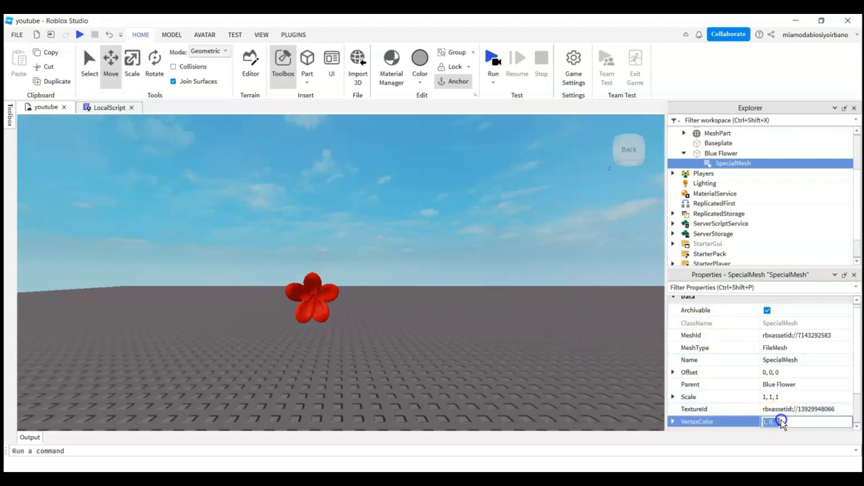
type("1, 0, 0")
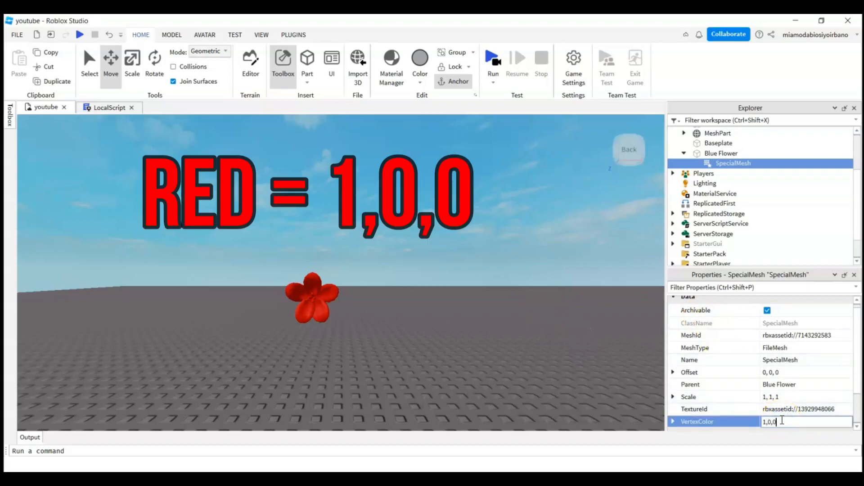
key("Return")
Try VertexColor 1, 0.5, 0 for an orange flower, followed by 1, 1, 0 for yellow
left_click(781, 421)
type("1,0.5,0")
key("Return")
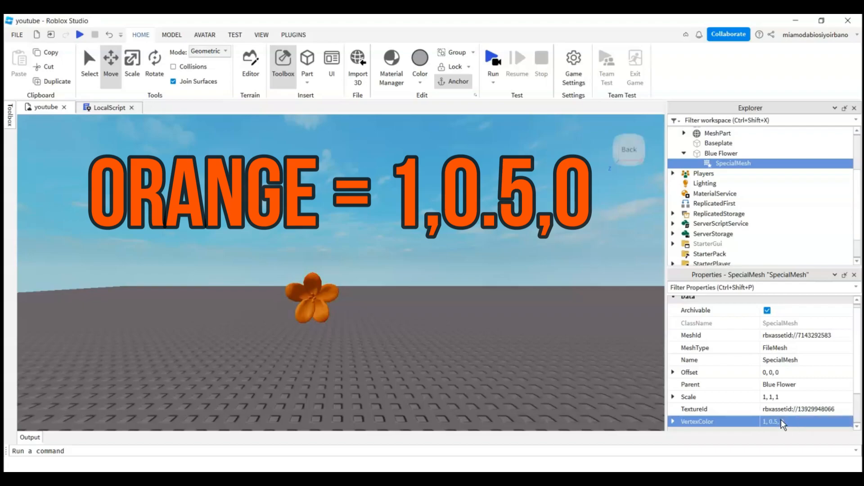
left_click(636, 151)
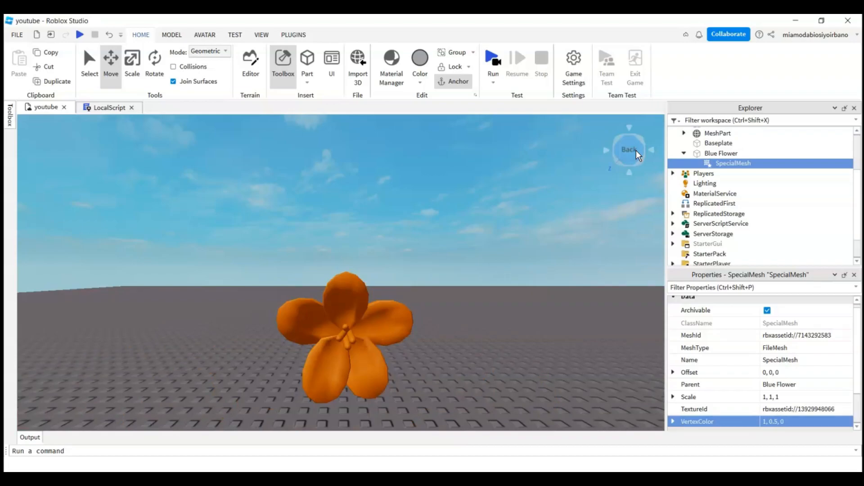
left_click(775, 422)
type("1,1,0")
key("Return")
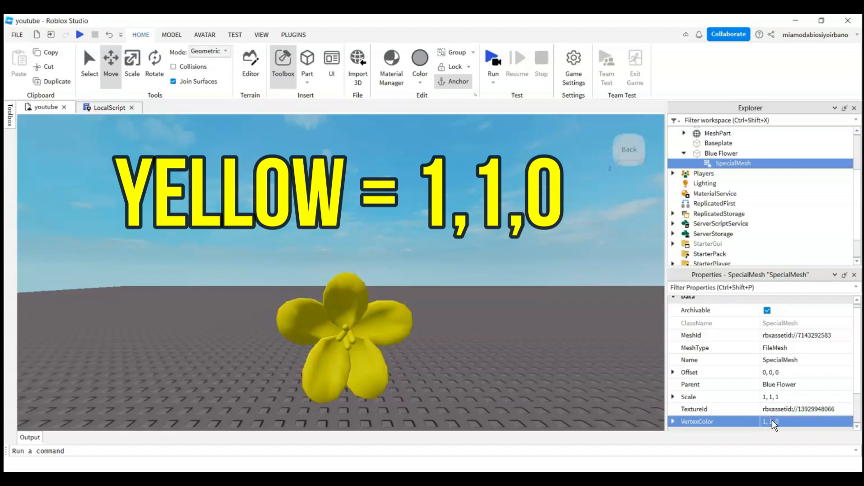
Try VertexColor 0, 1, 0 for a green flower, followed by 0.5, 1, 0 for lime green
left_click(781, 422)
type("0, 1, 0")
key("Return")
left_click(764, 421)
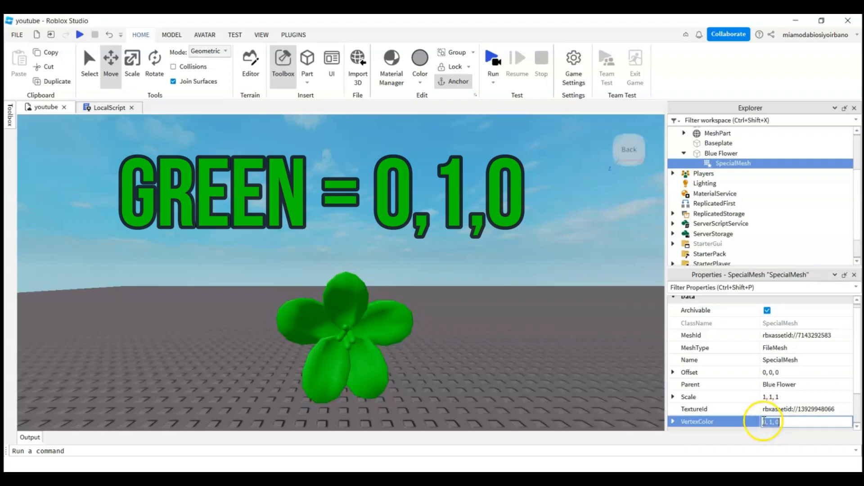
type(".5")
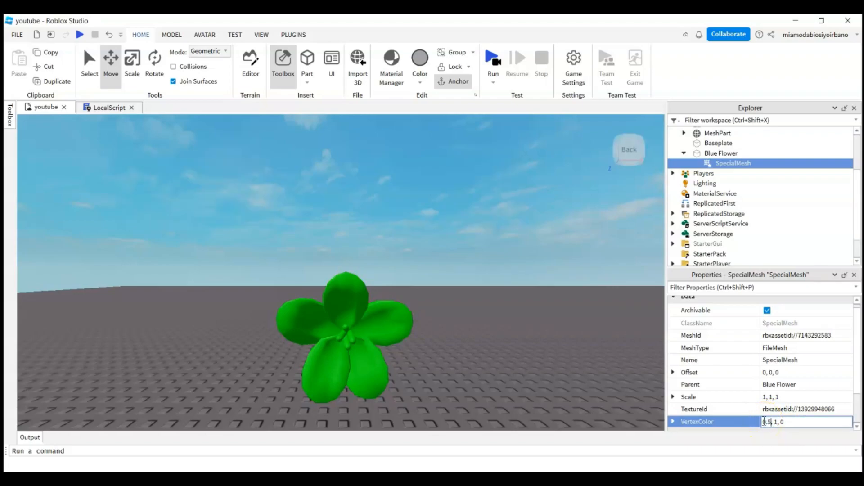
key("Return")
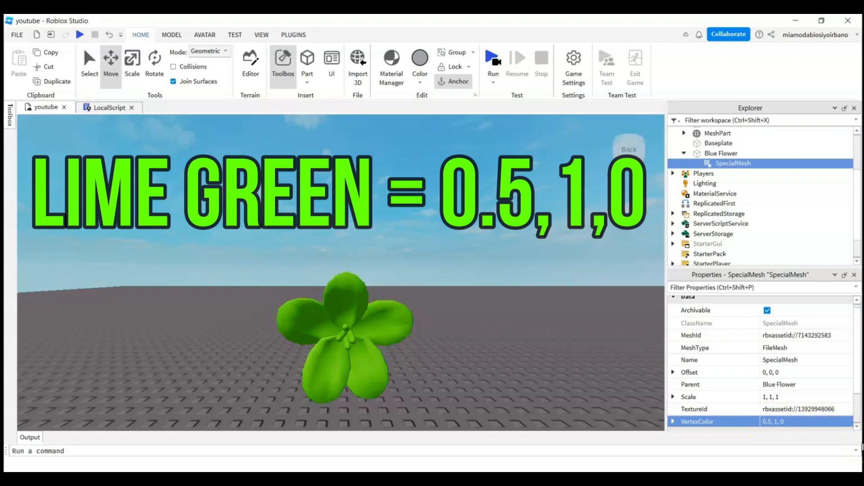
Set the SpecialMesh's VertexColor to 0, 0, 1 to tint the flower blue
left_click(767, 422)
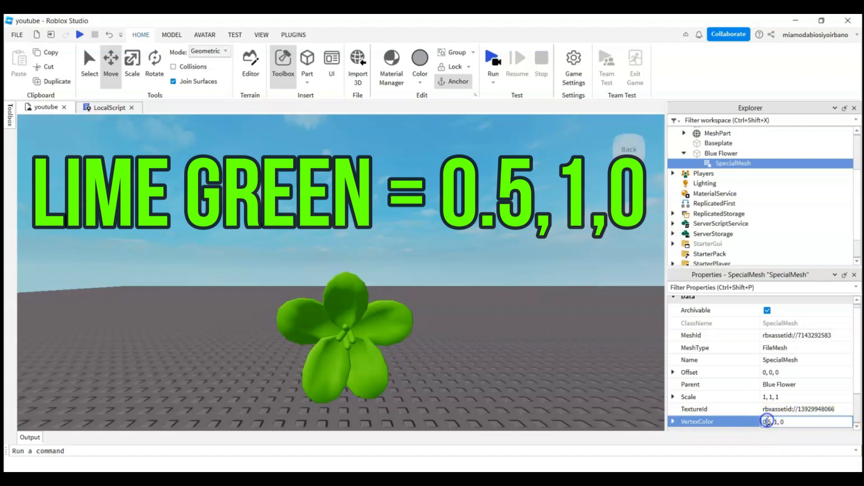
left_click(767, 422)
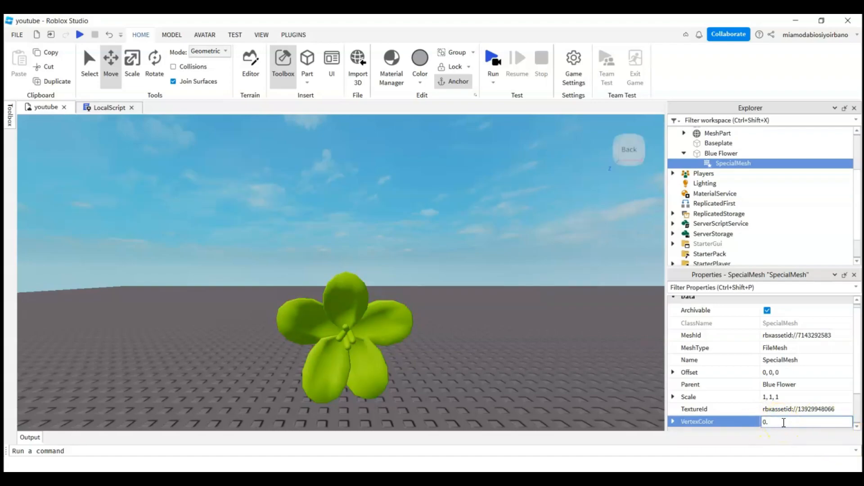
key("BackSpace")
type(", 0, 1")
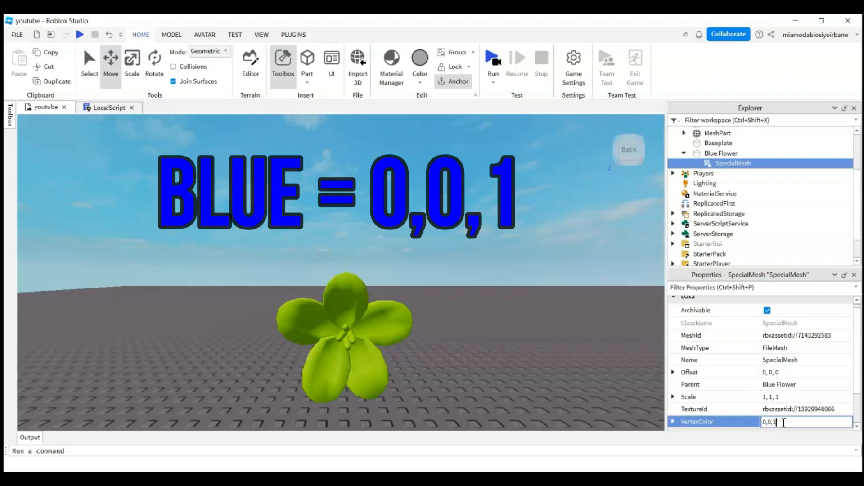
key("Return")
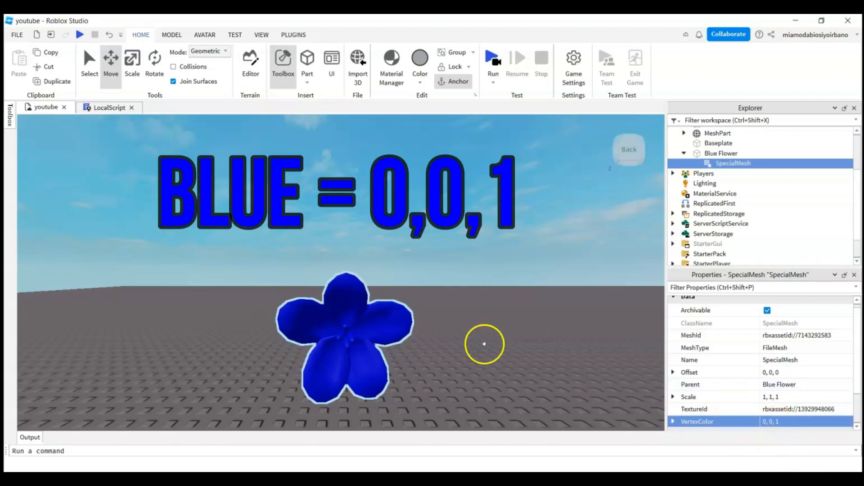
Set VertexColor to 0, 0.5, 1.5 for royal blue and view the flower from another side
left_click(769, 422)
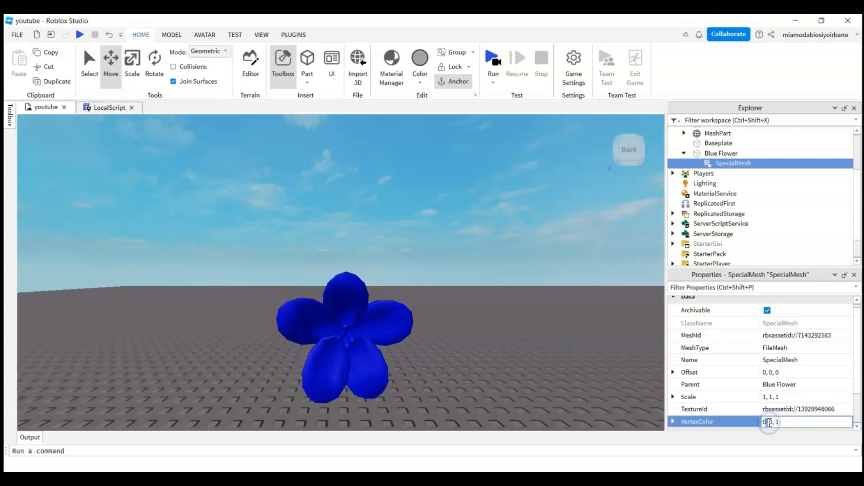
key("Return")
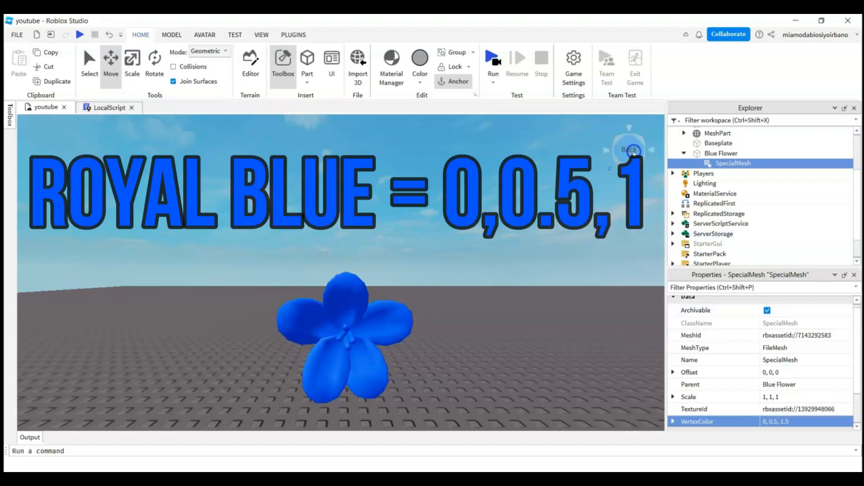
left_click(632, 152)
left_click(634, 154)
left_click(634, 155)
left_click(634, 154)
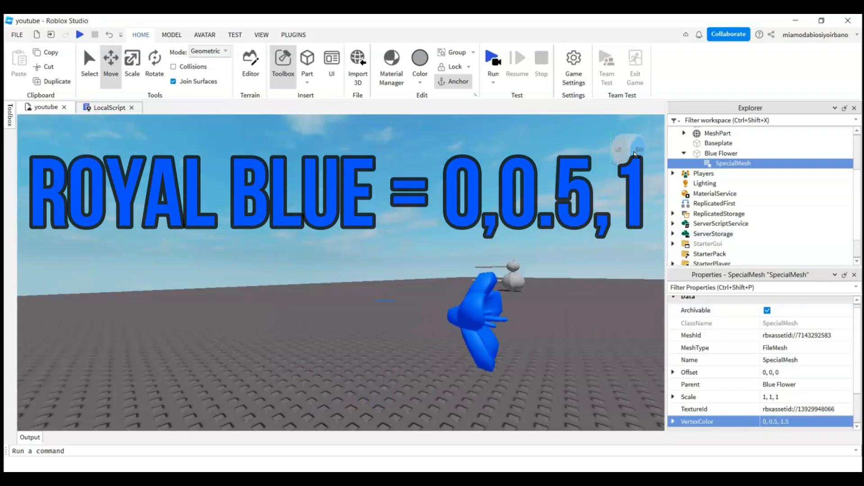
left_click(635, 155)
Try other blue shades by setting VertexColor to 0, 0.8, 1, followed by 0, 0.1, 1
left_click(764, 423)
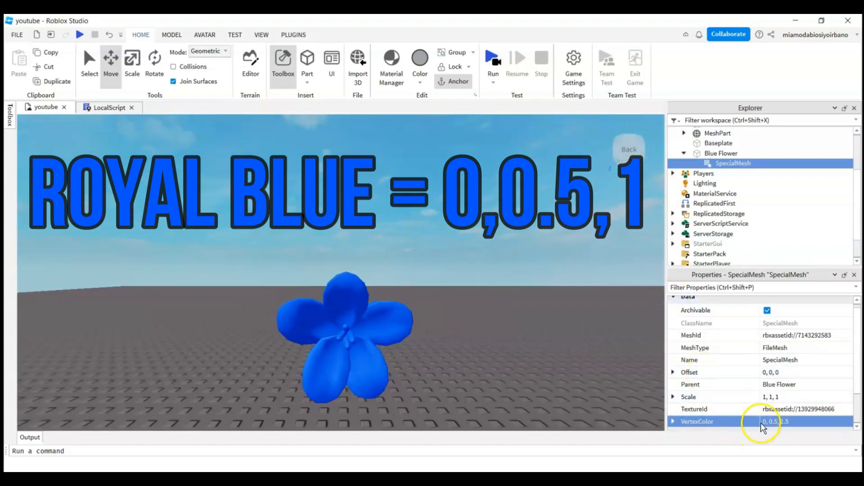
left_click(765, 423)
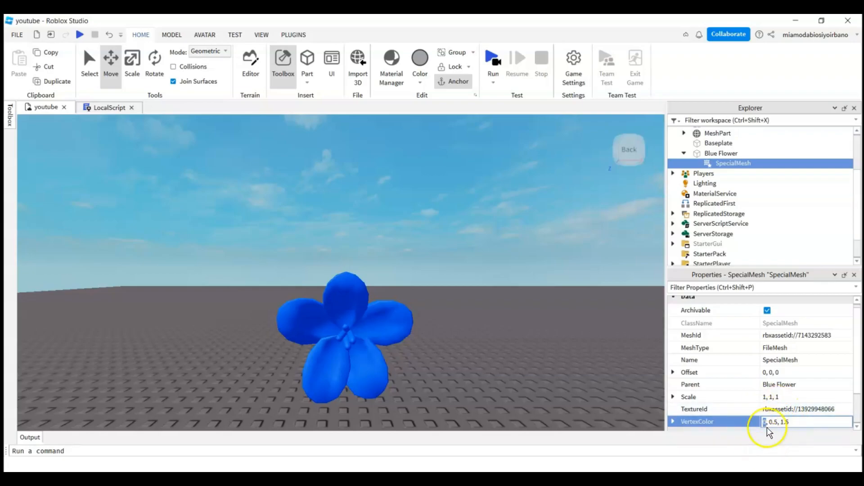
left_click_drag(779, 422, 774, 422)
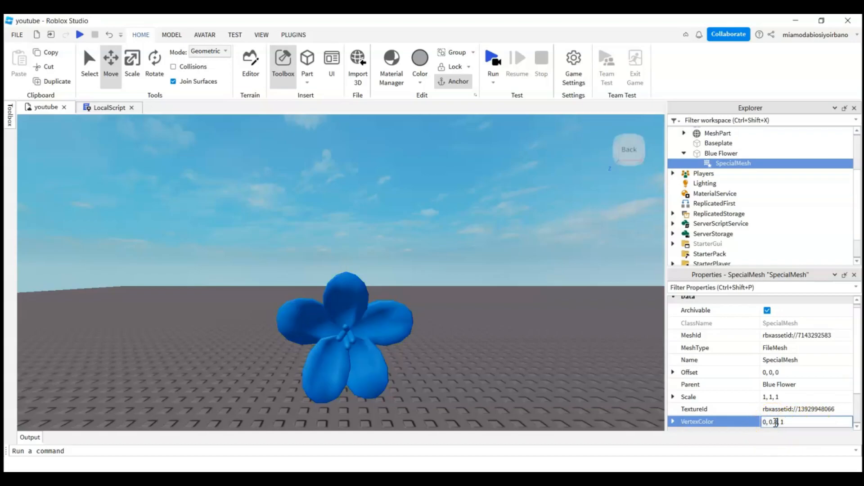
type("8")
key("Return")
left_click(774, 423)
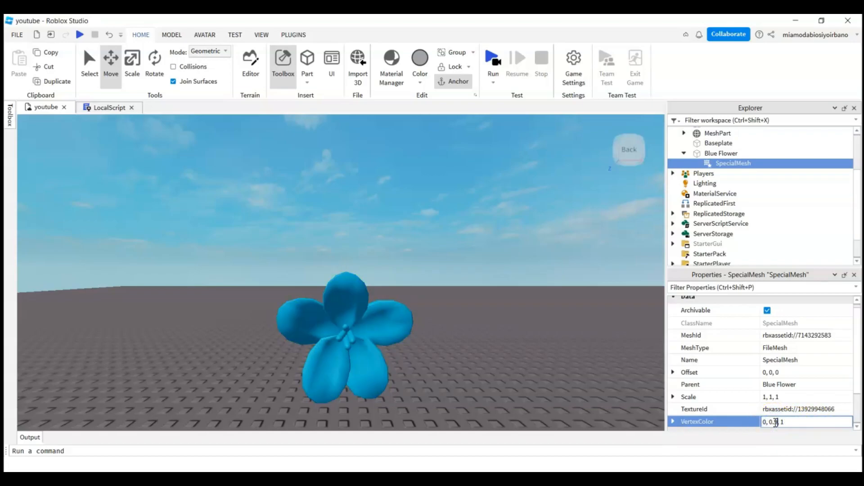
type("1")
key("Return")
Try VertexColor 0.5, 0, 0.5 for a purple flower, followed by 0.5, 0, 0.8 for royal purple
left_click(774, 422)
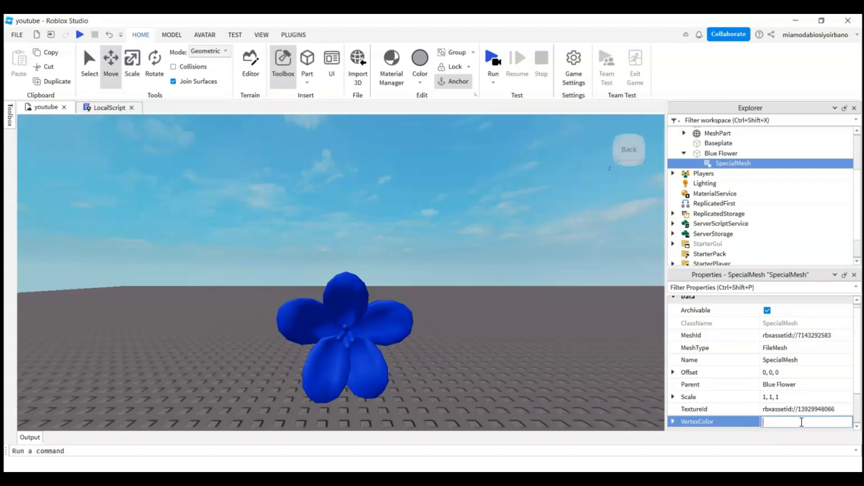
type("0.5, 0, 0.")
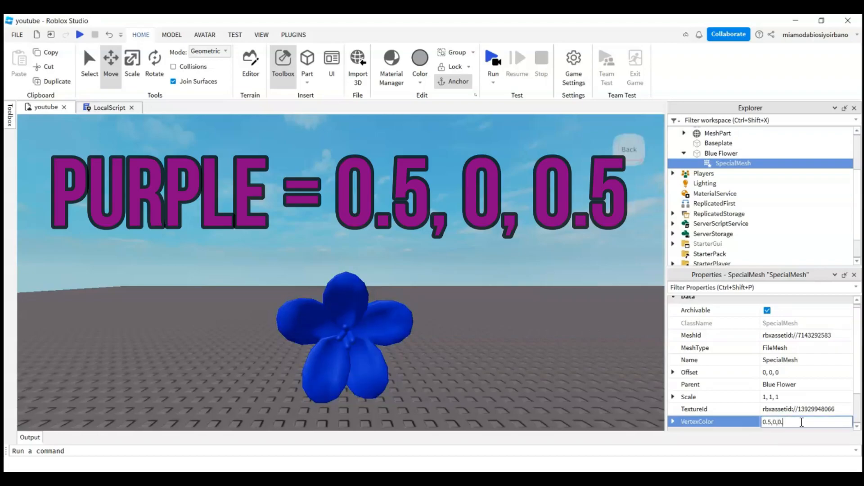
type("5")
key("Return")
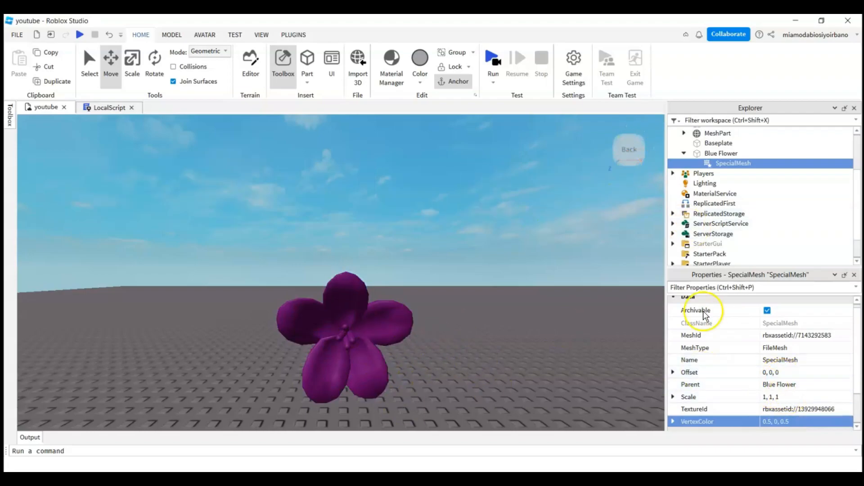
left_click(790, 420)
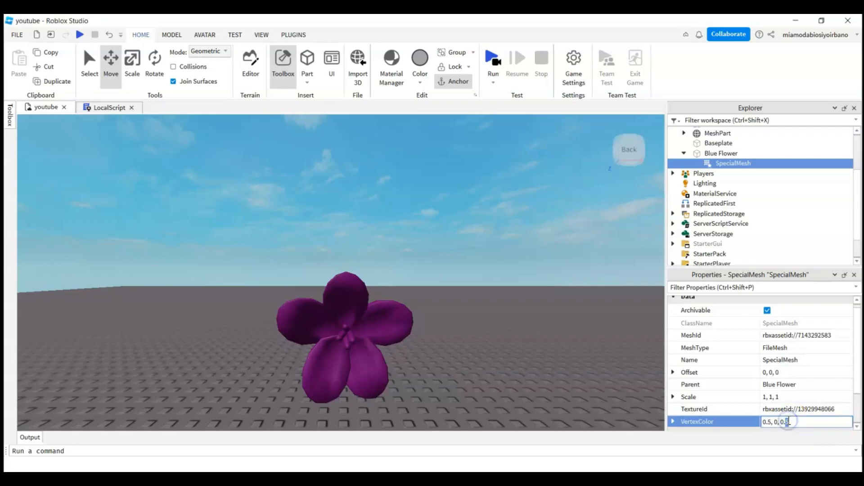
type("8")
key("Return")
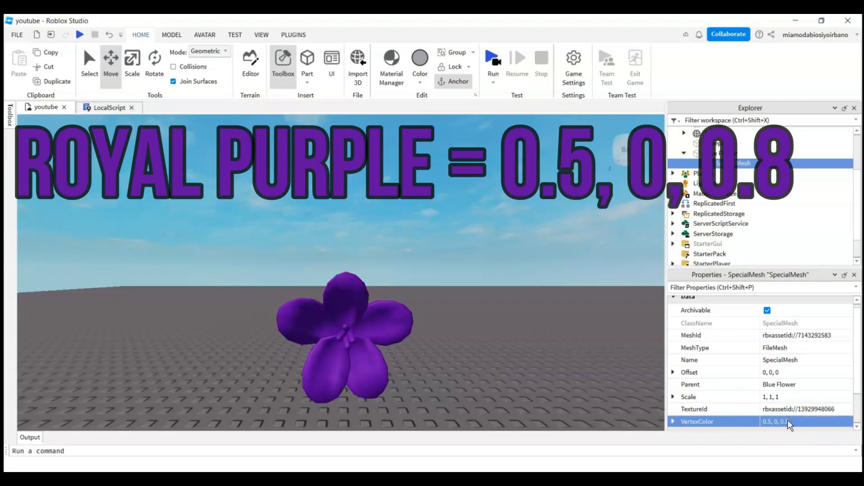
Set the SpecialMesh's VertexColor to 0.3, 0, 0.5 to tint the flower dark purple
left_click(788, 420)
left_click(788, 420)
key("BackSpace")
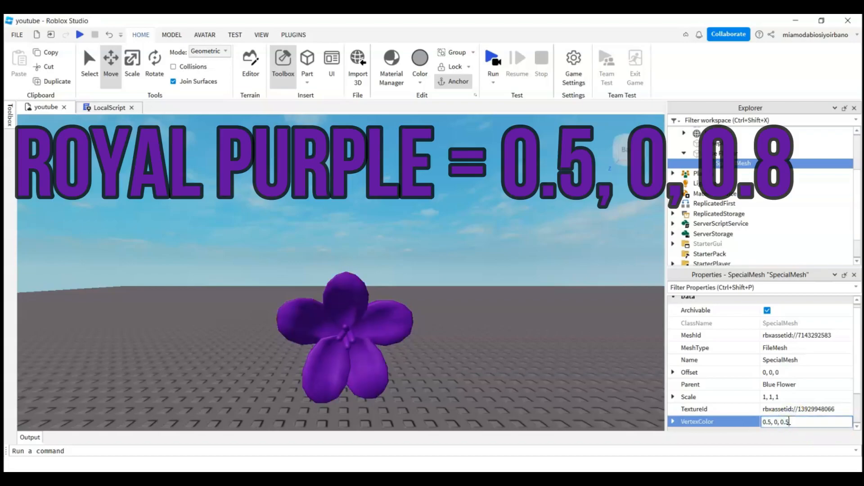
type("5")
key("Return")
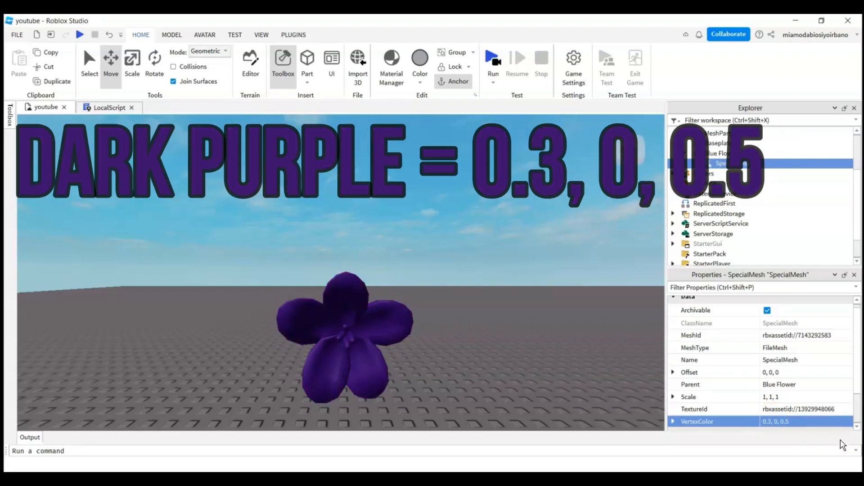
Set the SpecialMesh's VertexColor to 0, 0, 0 to turn the flower black
left_click(770, 420)
type("0,0,")
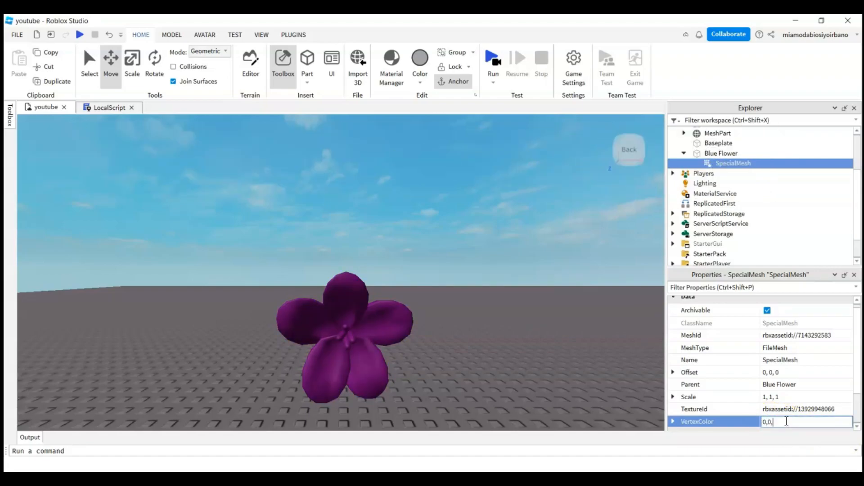
type("0")
key("Return")
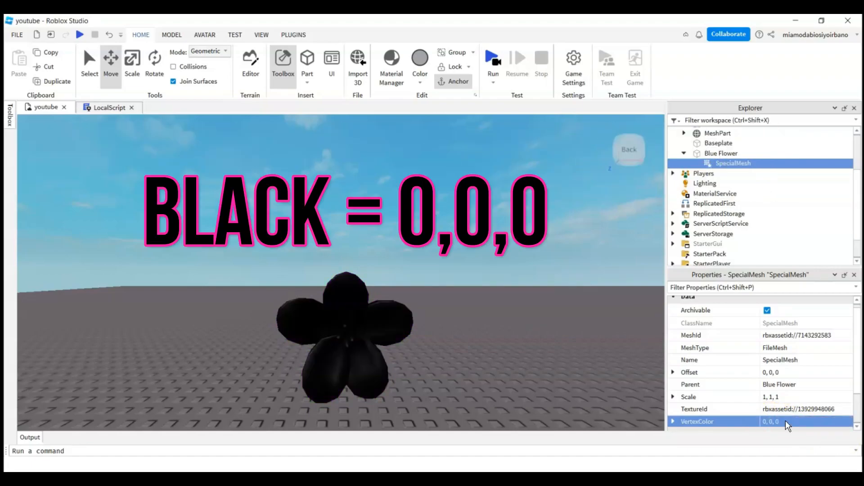
Set the SpecialMesh's VertexColor to 1, 1, 1 to turn the flower white
double_click(777, 425)
type("1, 1, 1")
key("Return")
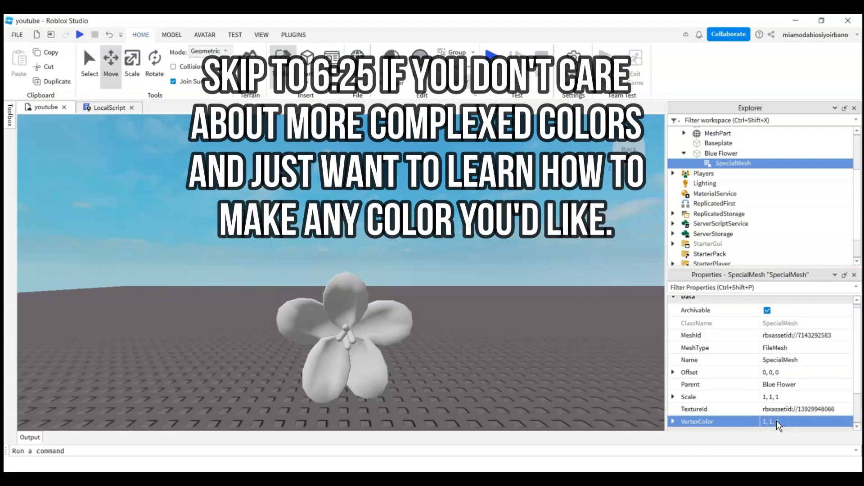
Set the SpecialMesh's VertexColor to 0.375, 0.25, 0 to tint the flower brown
left_click(776, 421)
type("0")
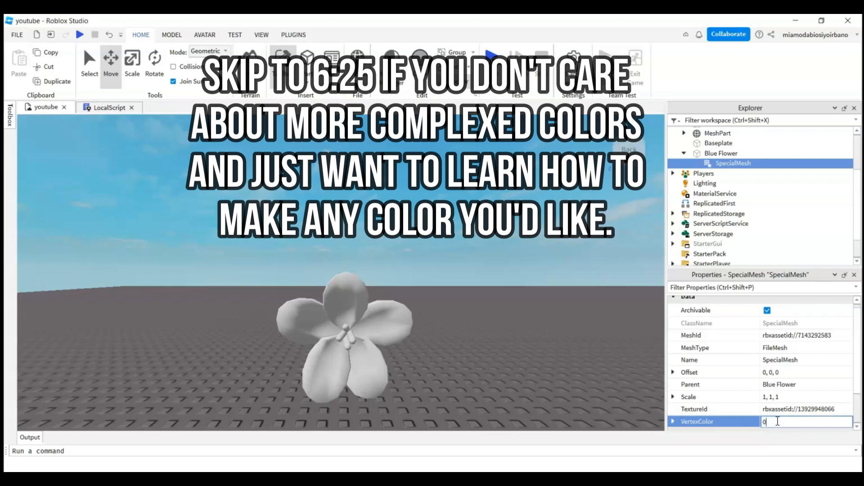
type(".375")
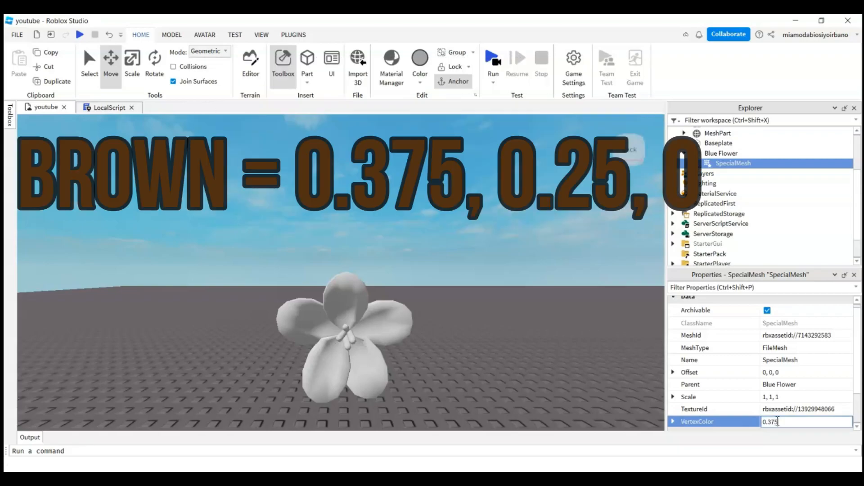
type(",")
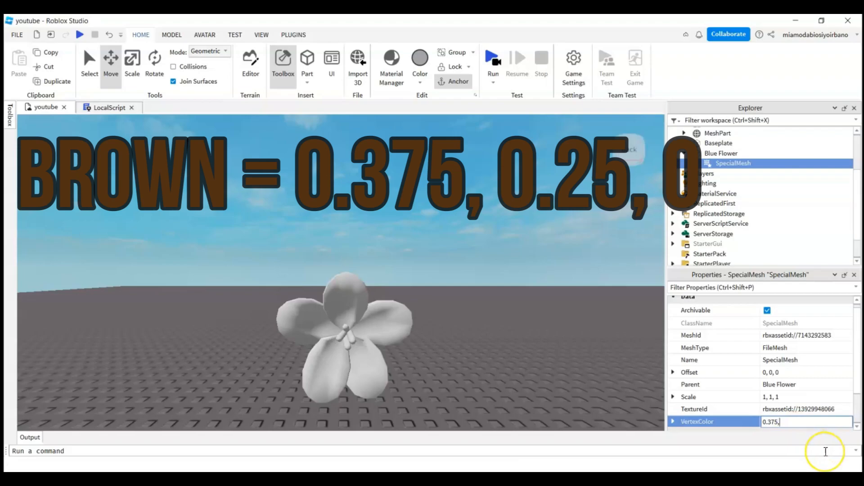
type("0.25")
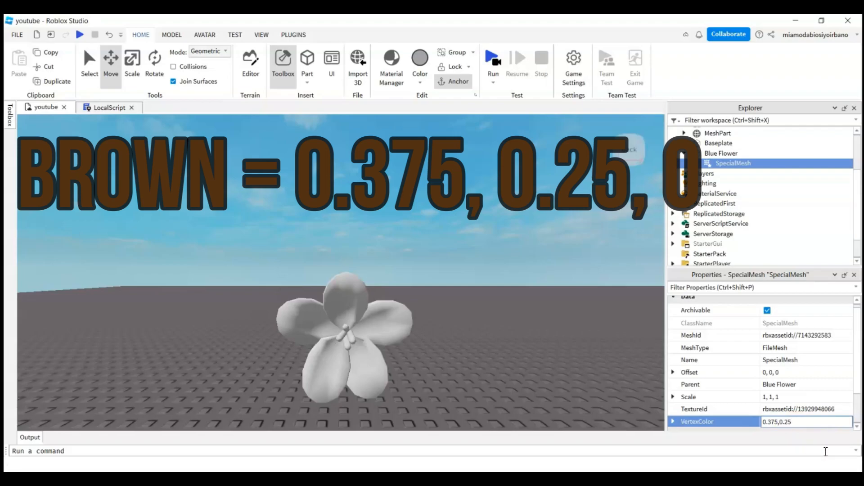
type(",0")
key("Return")
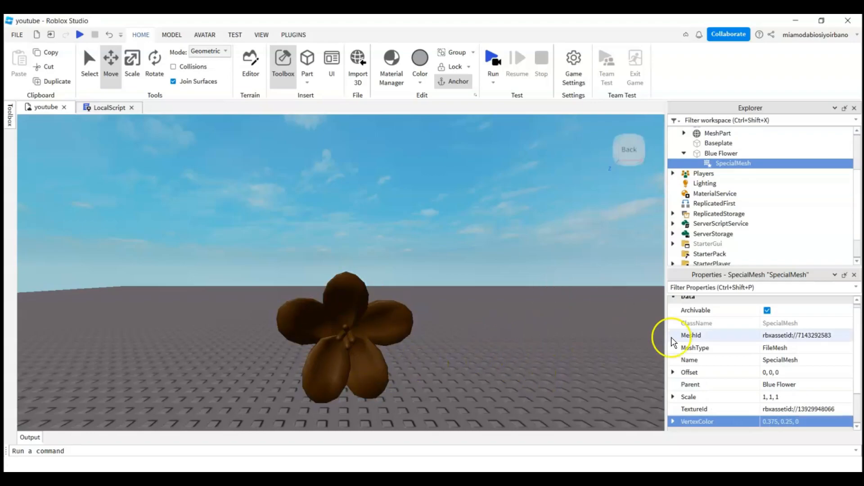
Set the SpecialMesh's VertexColor to 0.75, 0.25, 0.5 to tint the flower magenta
left_click(792, 421)
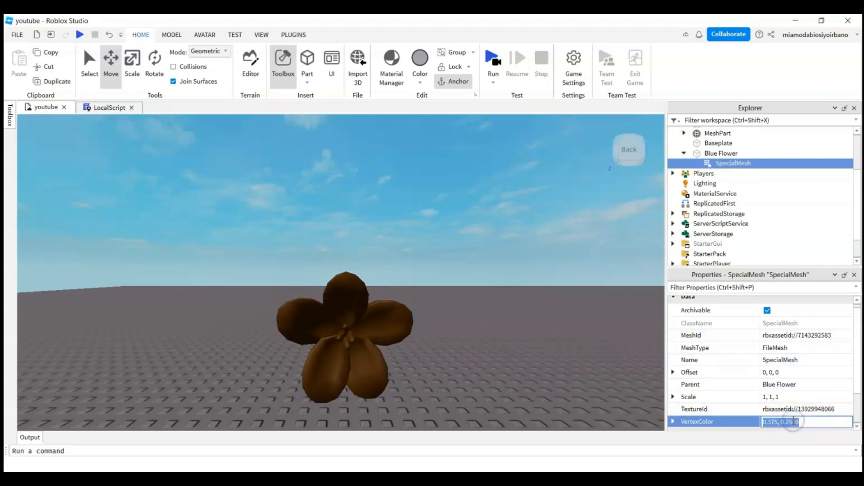
left_click(824, 436)
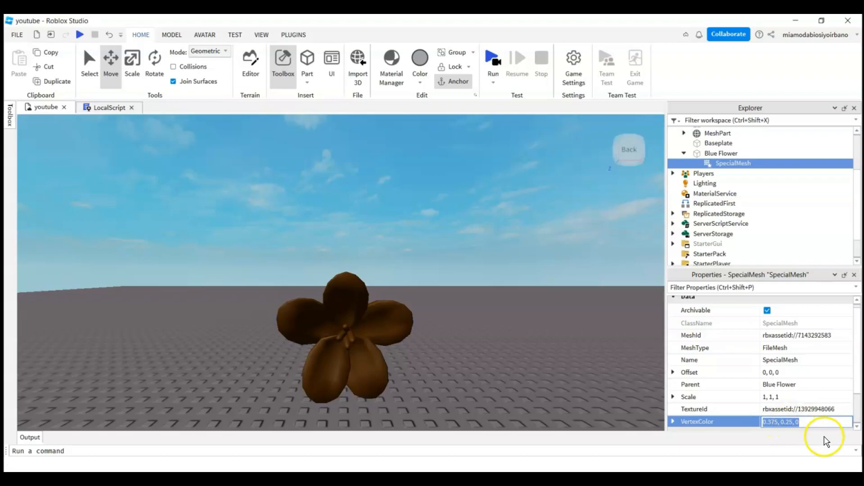
type("0.75")
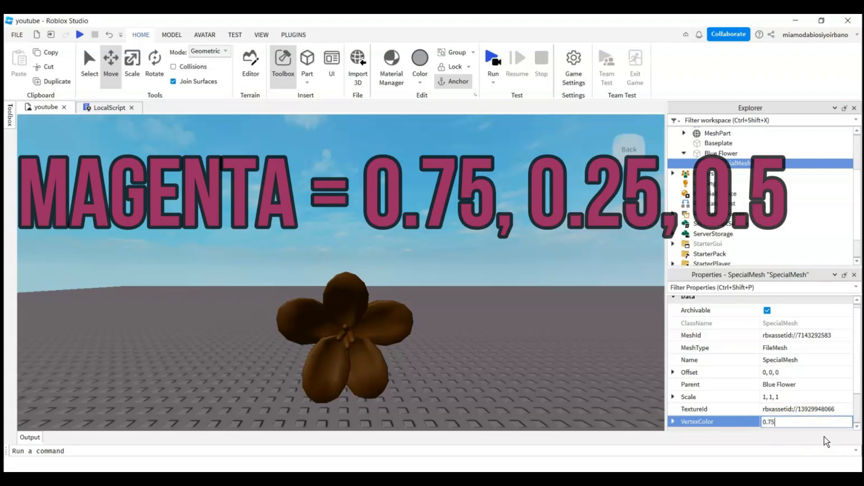
type(", 0.25, 0.5")
key("Return")
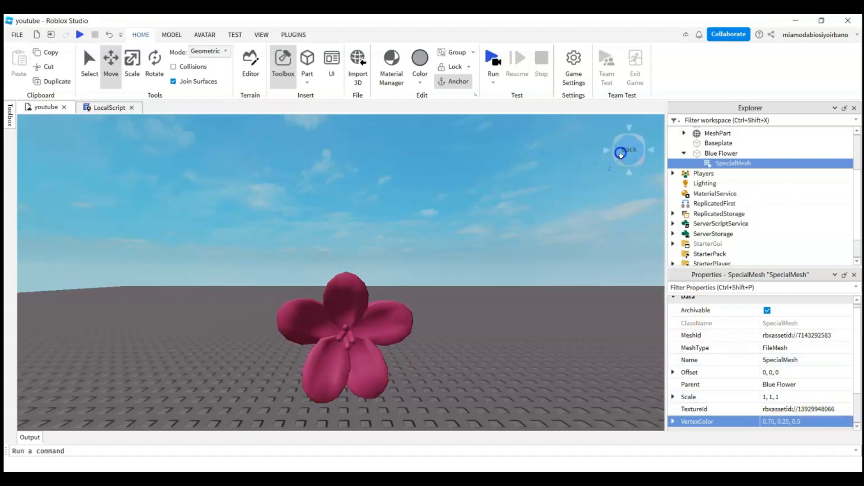
Set the SpecialMesh's VertexColor to 0, 0.75, 0.75 to tint the flower cyan
left_click(817, 423)
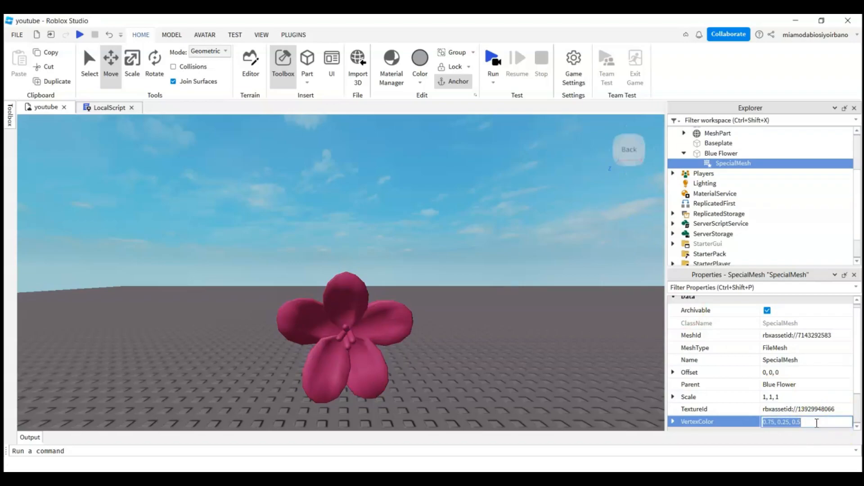
type("0,0.75,0.75")
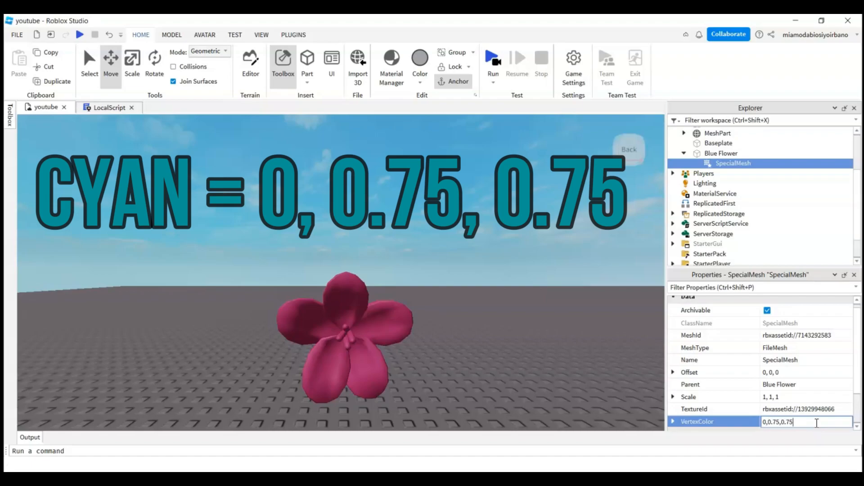
key("Return")
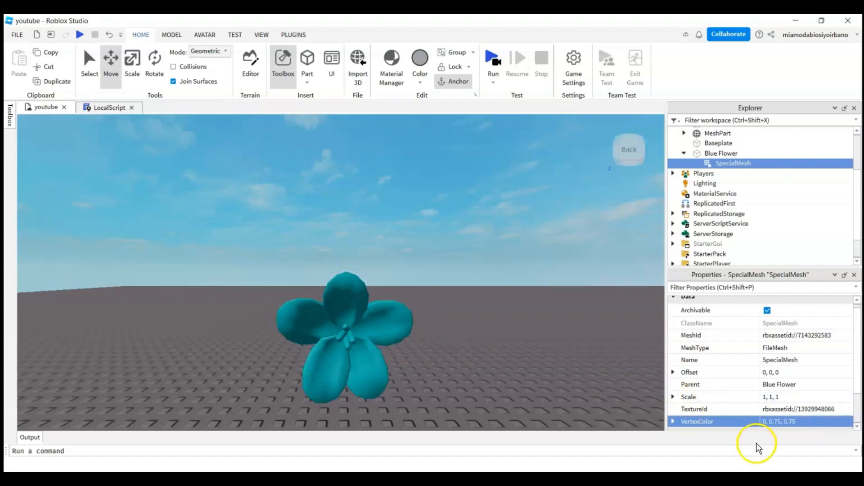
Set the SpecialMesh's VertexColor to 0.5, 0.5, 0.5 to tint the flower gray
left_click(784, 420)
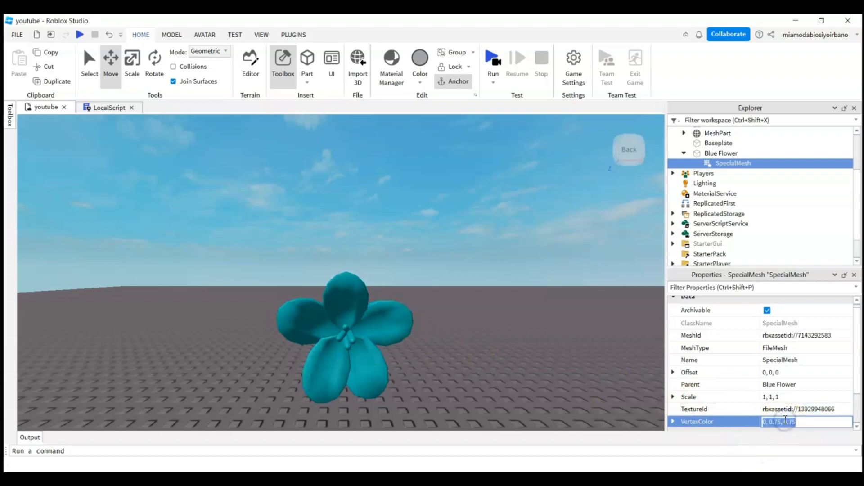
type("0.5, 0.5, 0.5")
key("Return")
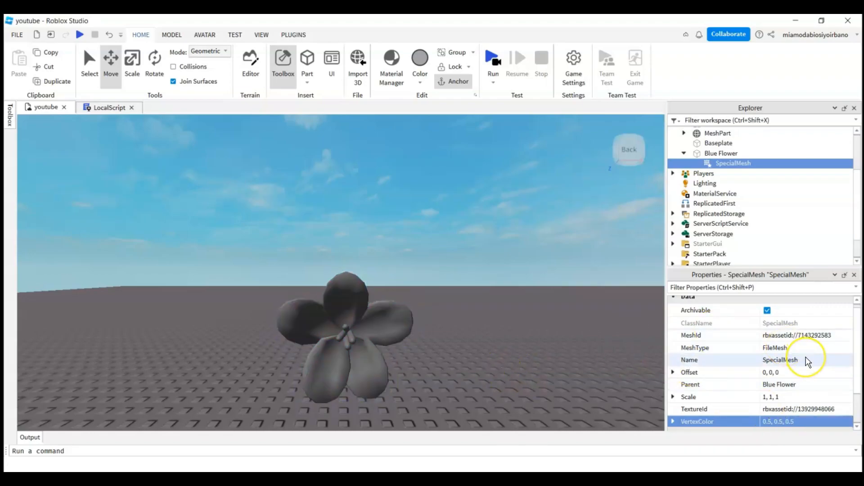
Set the SpecialMesh's VertexColor to 0.75, 0.5, 0.75 to tint the flower lilac
left_click(810, 422)
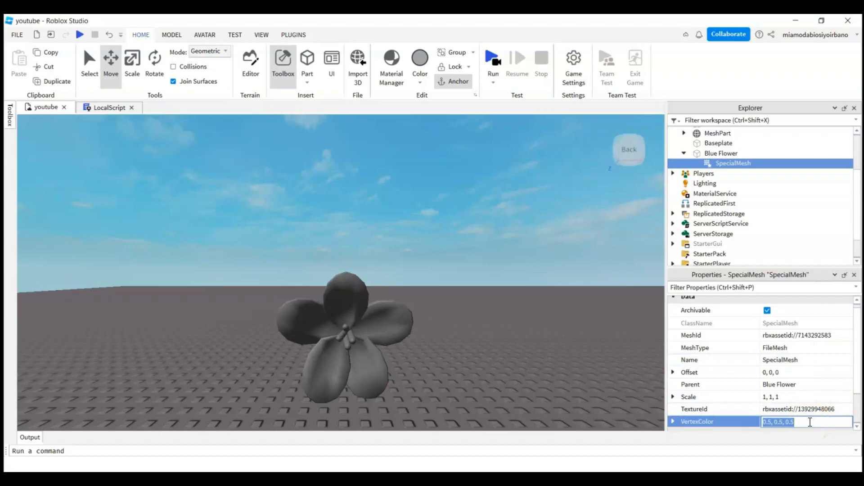
type("0.75, 0.5")
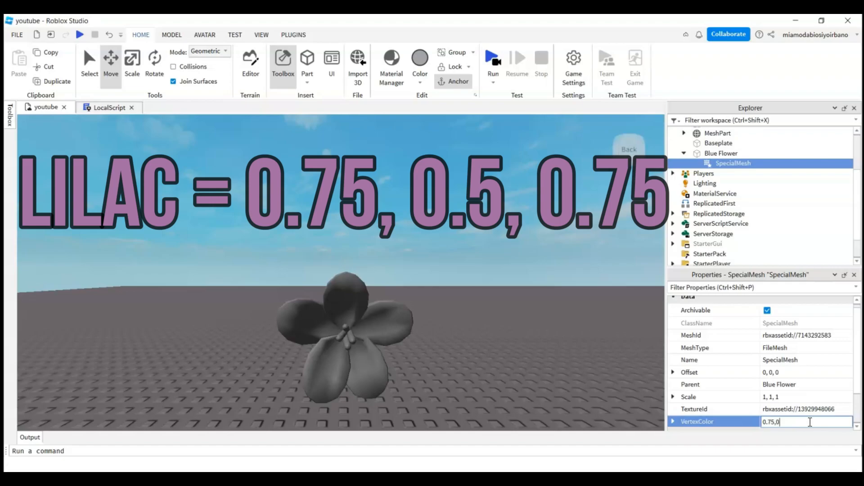
type(", 0.75")
key("Return")
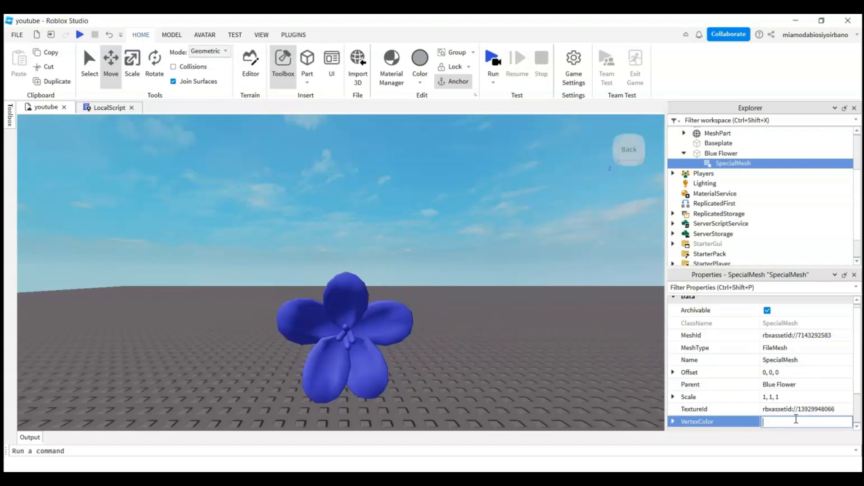
Duplicate the Blue Flower part and move the copy sideways so it stands beside the original
left_click(711, 152)
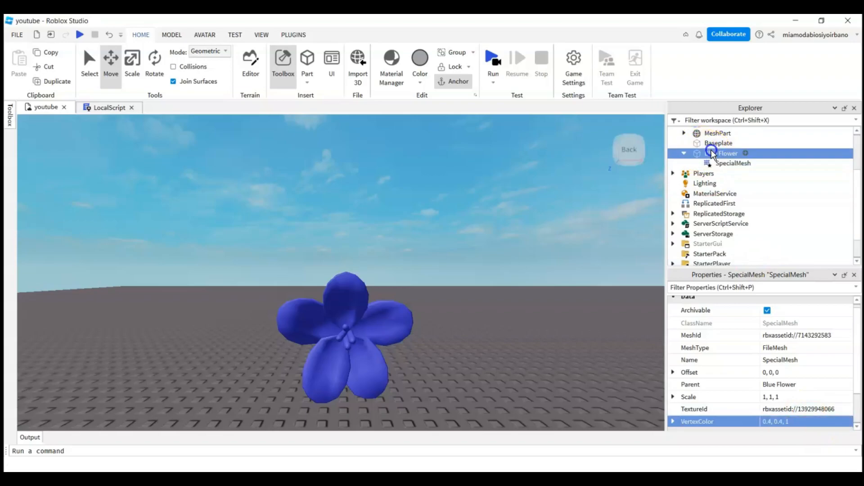
key("ctrl+d")
left_click_drag(415, 331, 580, 323)
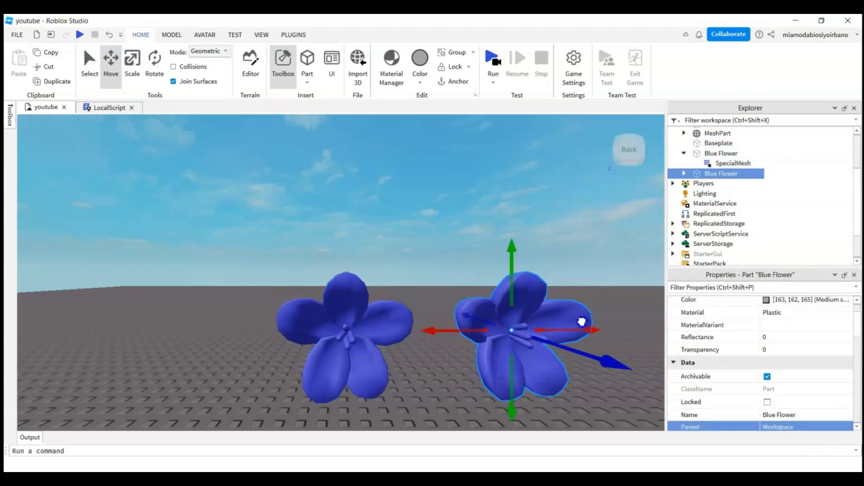
Rename the duplicated flower part as Green flower
left_click(776, 416)
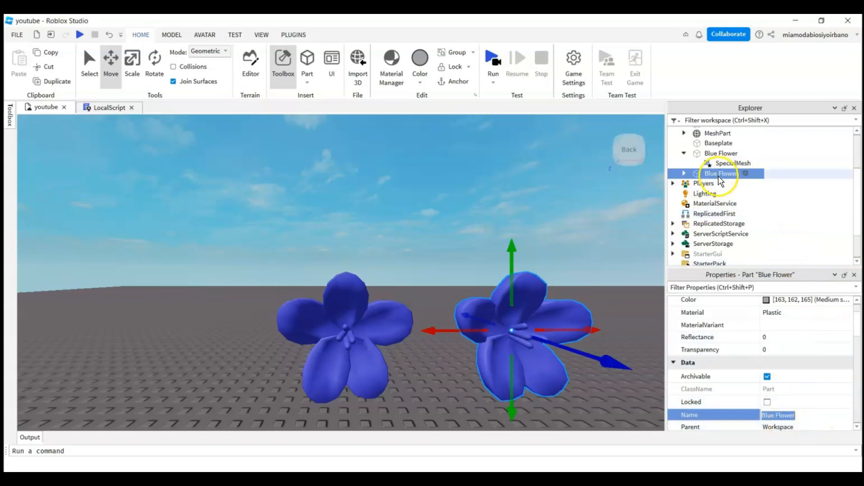
type("G")
type("ren")
type("n flower")
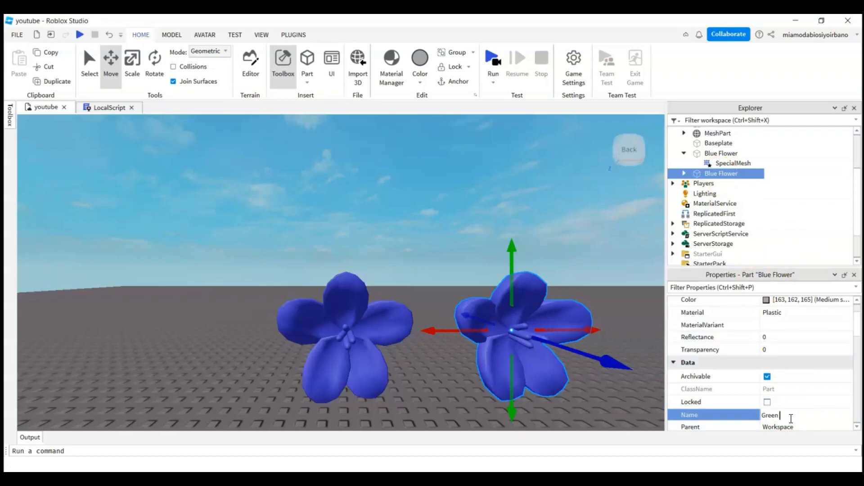
key("Return")
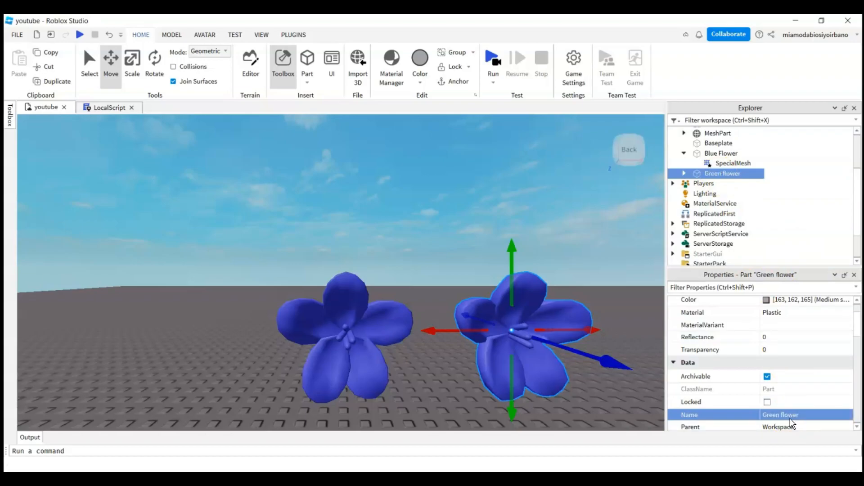
Set the VertexColor of the Blue Flower's SpecialMesh to 0, 0, 1 for pure blue
left_click(714, 163)
left_click(684, 173)
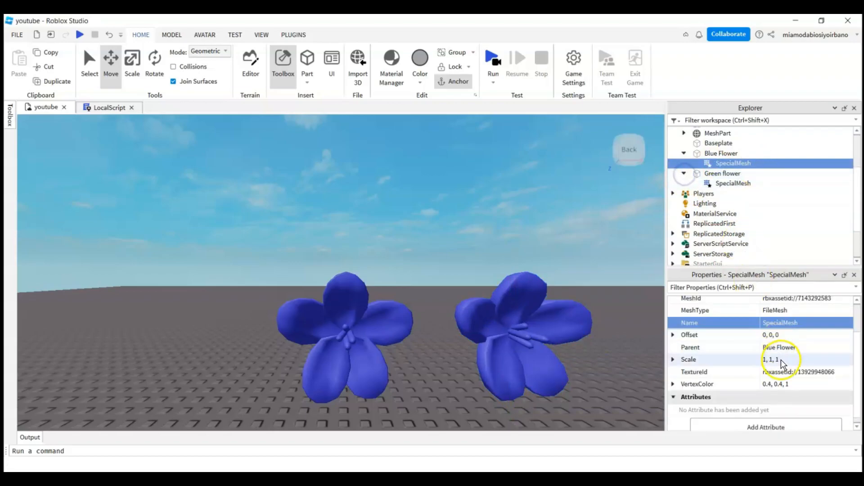
left_click(785, 385)
left_click(785, 386)
type("0")
type(",1")
key("Return")
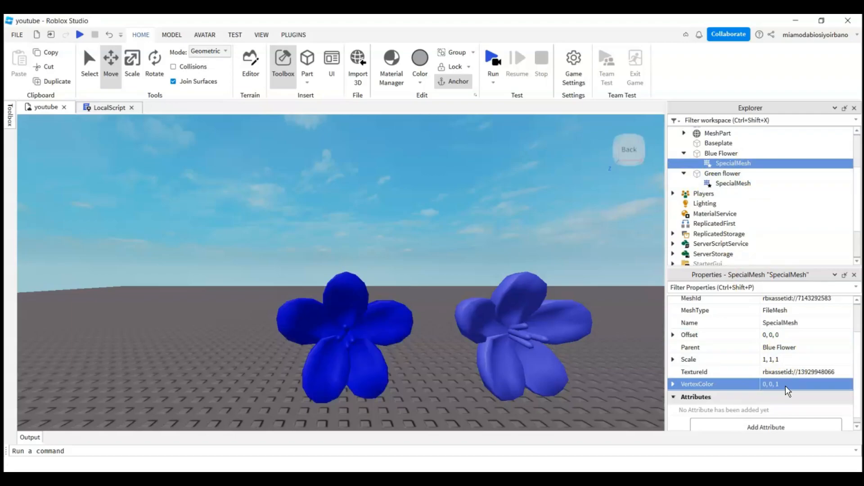
Set the VertexColor of the Green flower's SpecialMesh to 0, 1, 0 for pure green
left_click(756, 183)
left_click(782, 385)
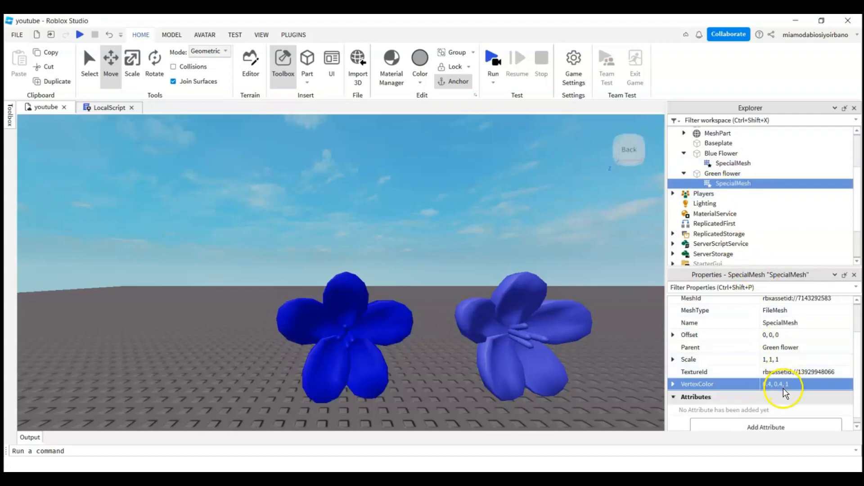
left_click(782, 385)
type("0,1,0")
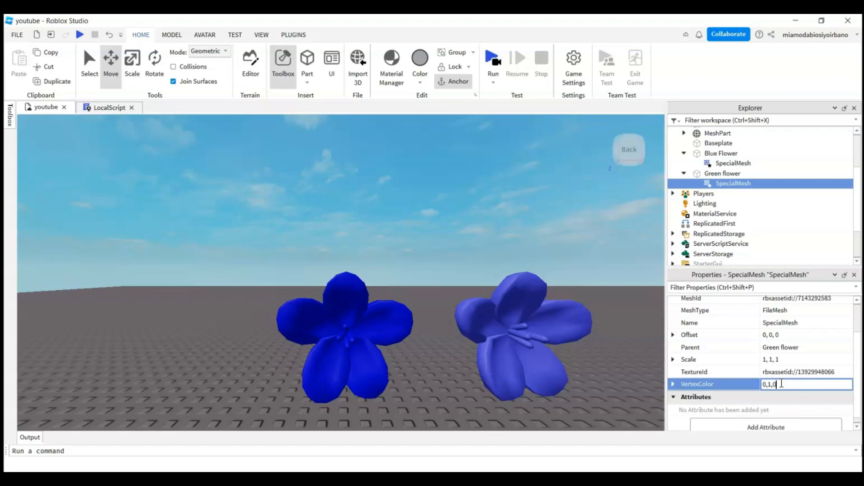
key("Return")
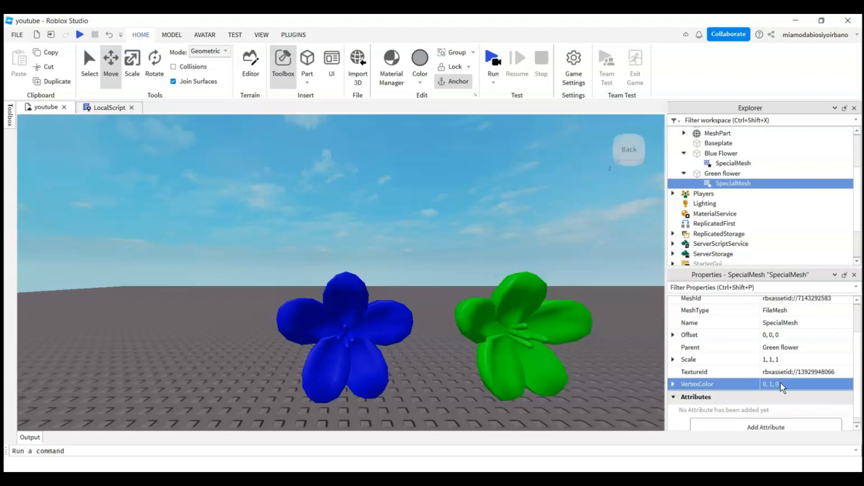
Duplicate the Green flower and move the copy to the opposite side of the blue flower
left_click(721, 174)
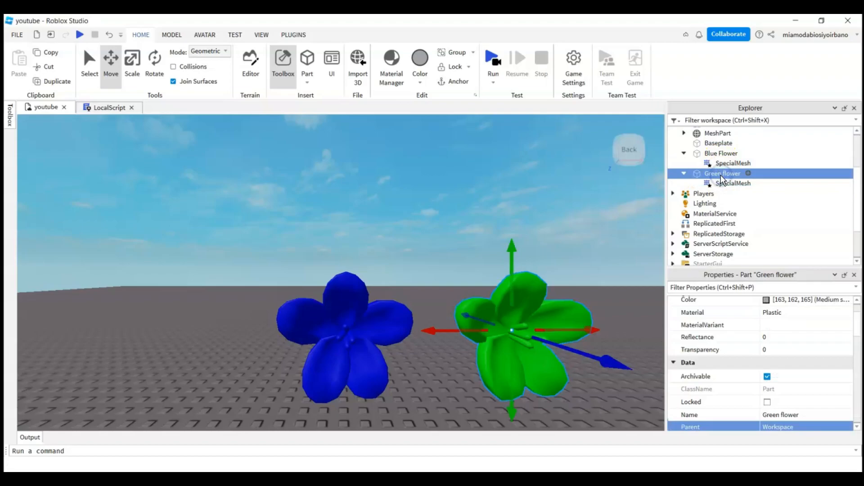
key("ctrl+d")
left_click_drag(591, 332, 250, 342)
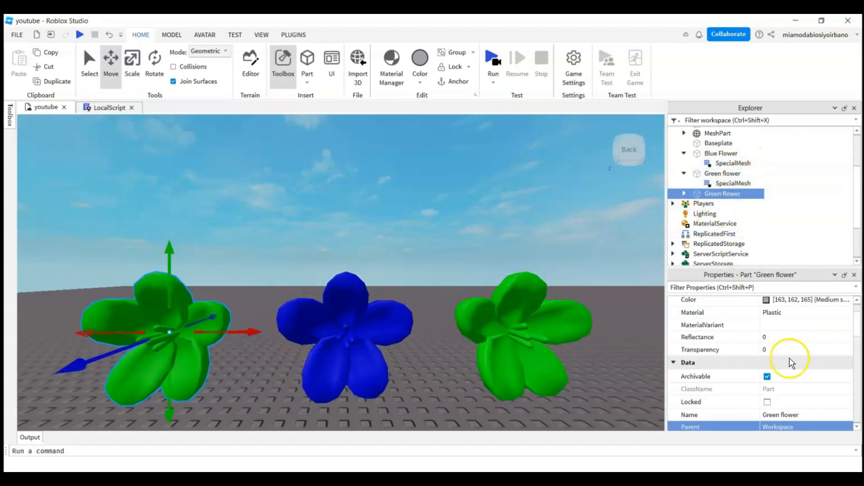
Rename the second green flower copy as Turquioose
left_click(791, 414)
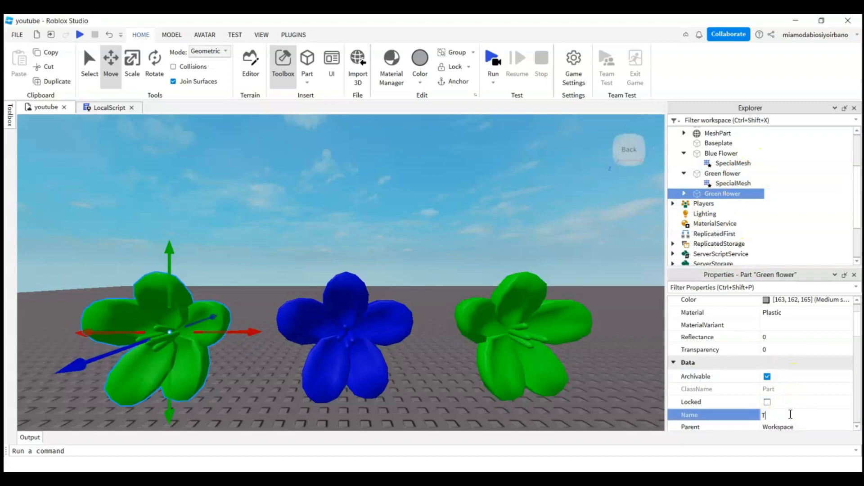
type("Turquioose")
key("Return")
Add a Script under the Turquioose flower's SpecialMesh and clear its default Hello world line
left_click(686, 193)
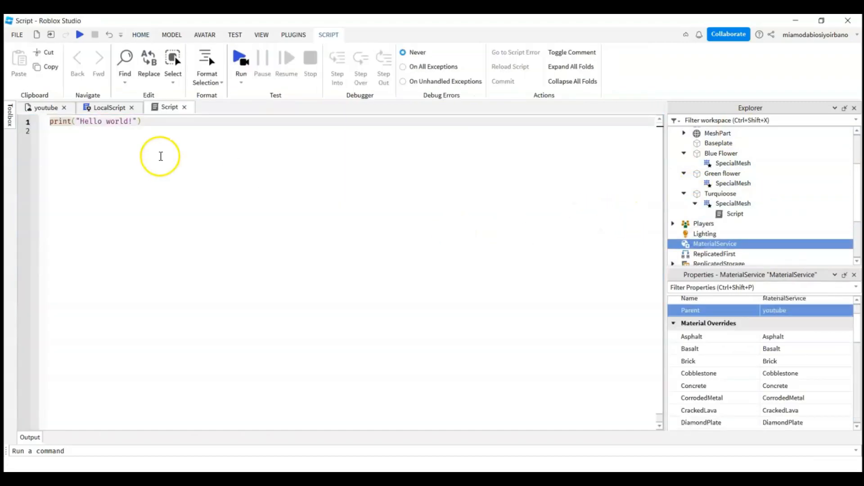
left_click_drag(143, 122, 63, 125)
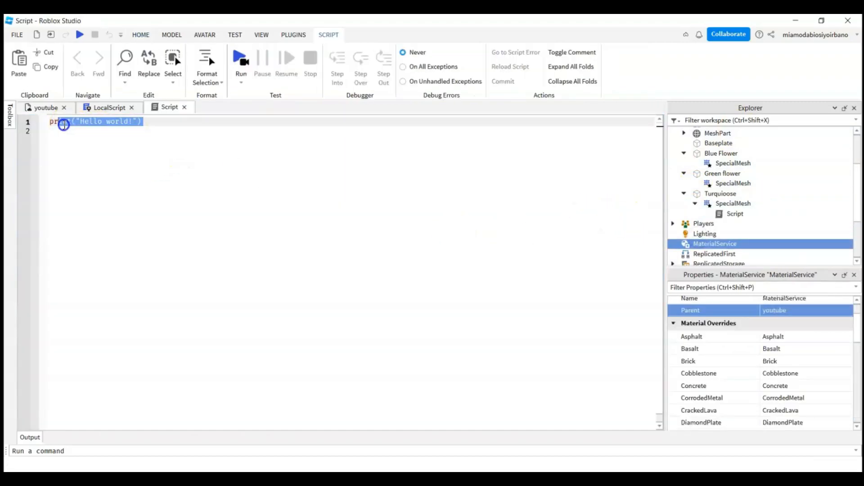
key("BackSpace")
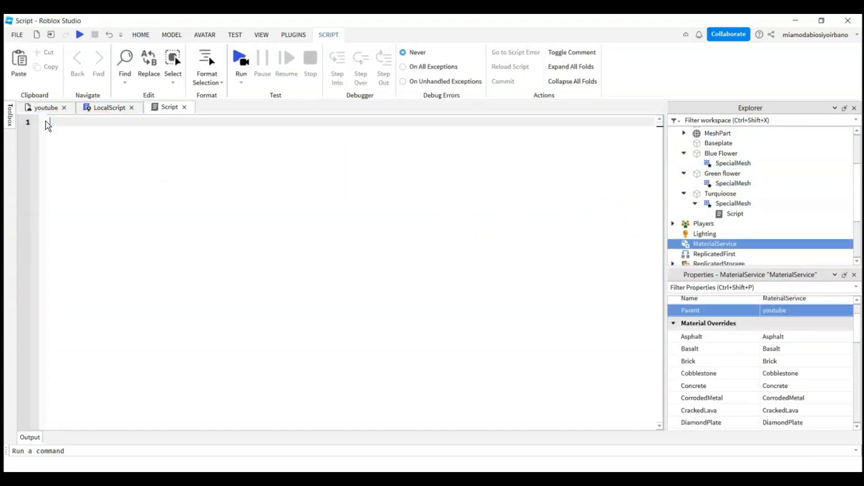
Write the notes "0,0,1 - blue" and "0,1,0 - green" in the script, separated by a blank line
type("0,0,1")
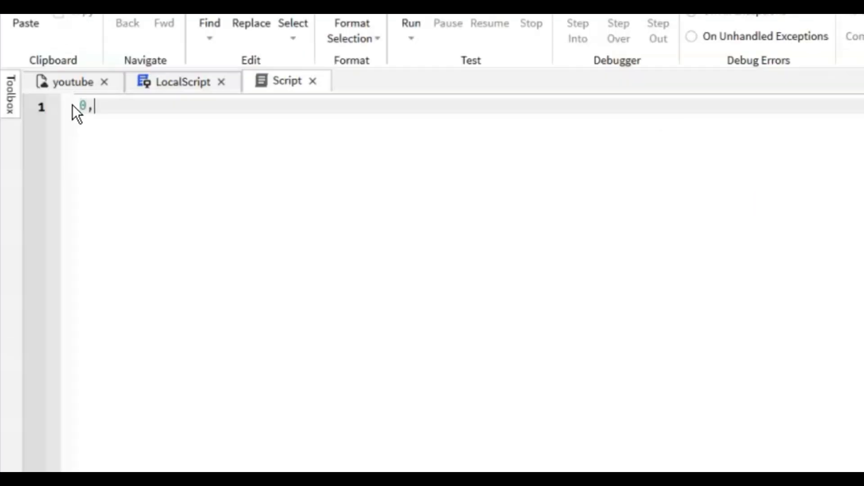
key("Return")
key("Return")
type("grw")
key("BackSpace")
key("BackSpace")
key("BackSpace")
type("0,1,0")
left_click(163, 104)
type("- blue")
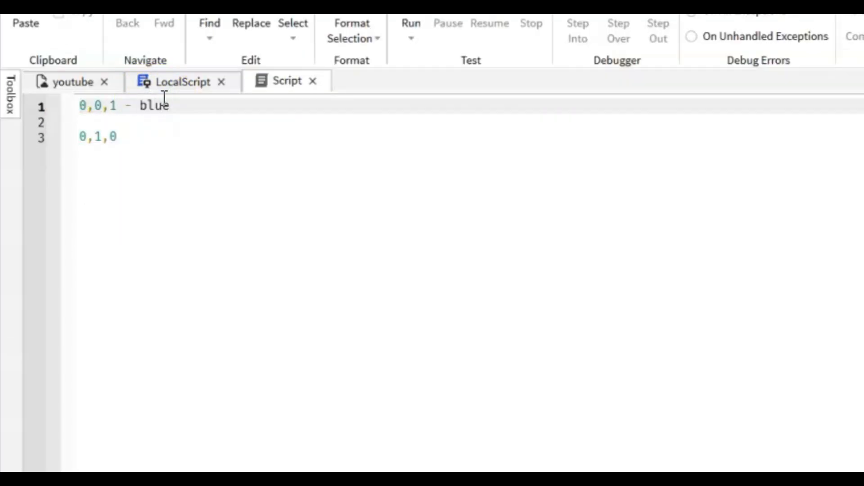
left_click(175, 138)
type("- green")
Add a third note below the green one reading "0, 0.5, 0.5, - turqiouse"
key("Return")
type("tur")
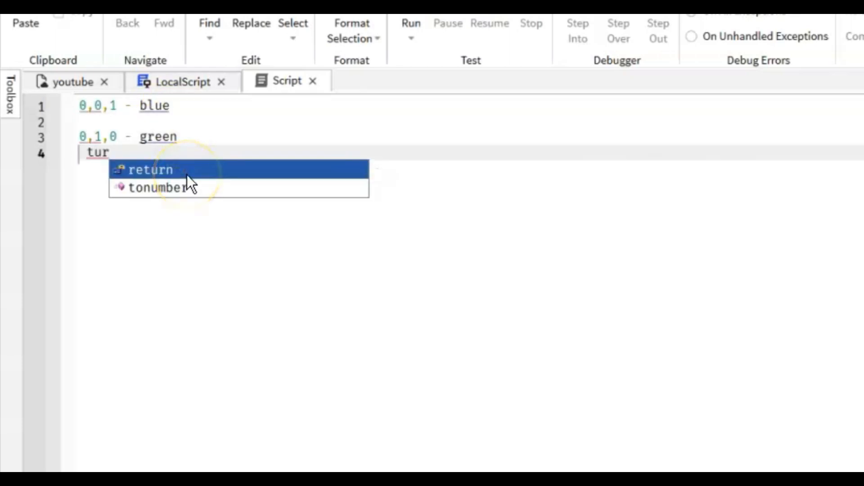
key("BackSpace")
key("BackSpace")
key("BackSpace")
key("Return")
key("Return")
type(", , , - turqiouse")
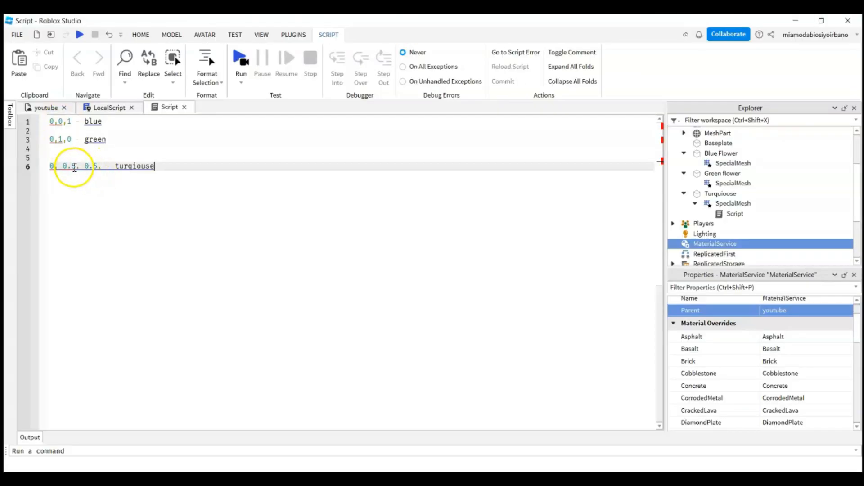
Copy the turquoise values from the script and set the Turquioose SpecialMesh's VertexColor to 0, 0.5, 0.5
left_click_drag(100, 165, 53, 166)
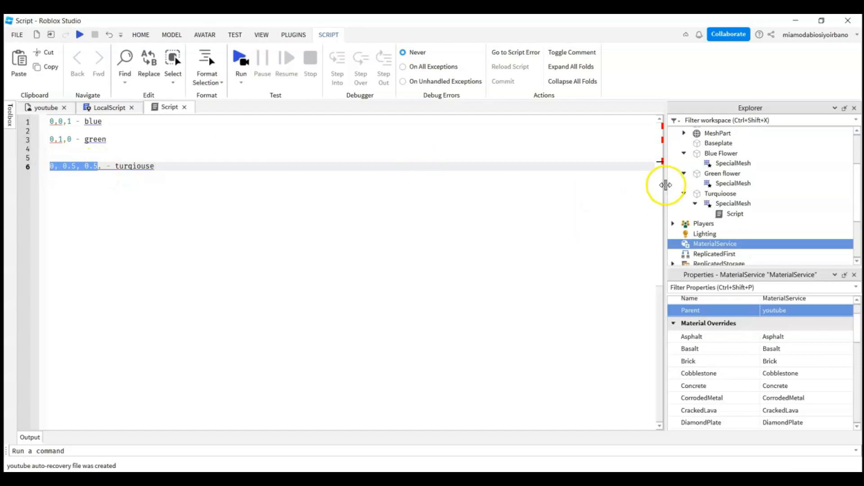
left_click(50, 107)
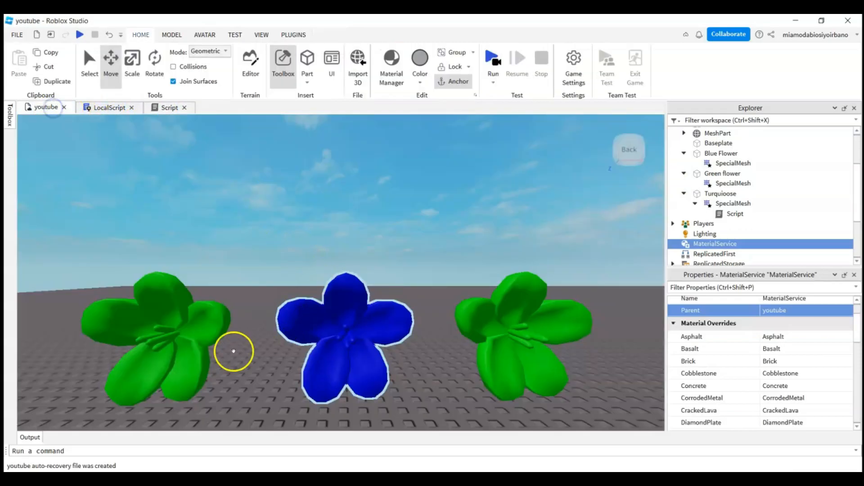
left_click(157, 324)
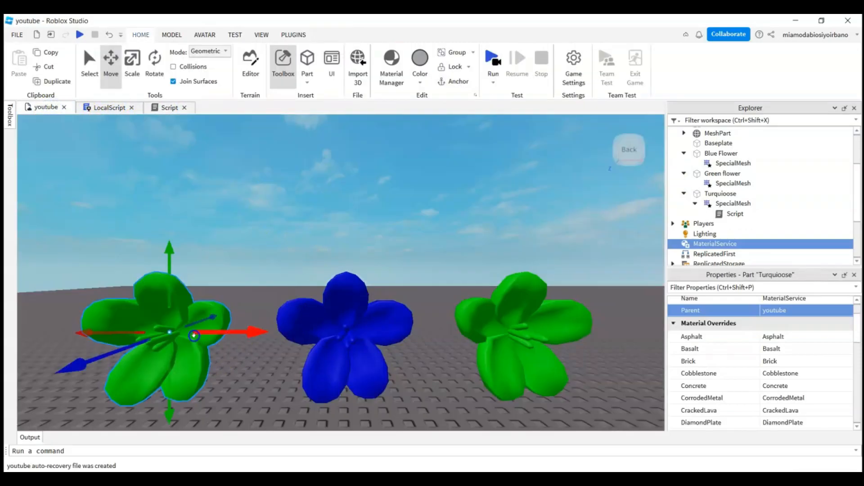
left_click(733, 204)
left_click(788, 383)
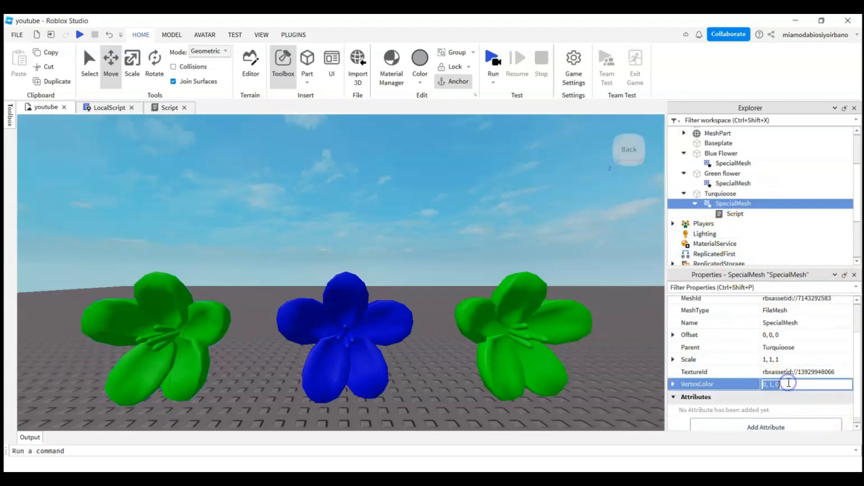
type("0, 0.5, 0.5")
key("Return")
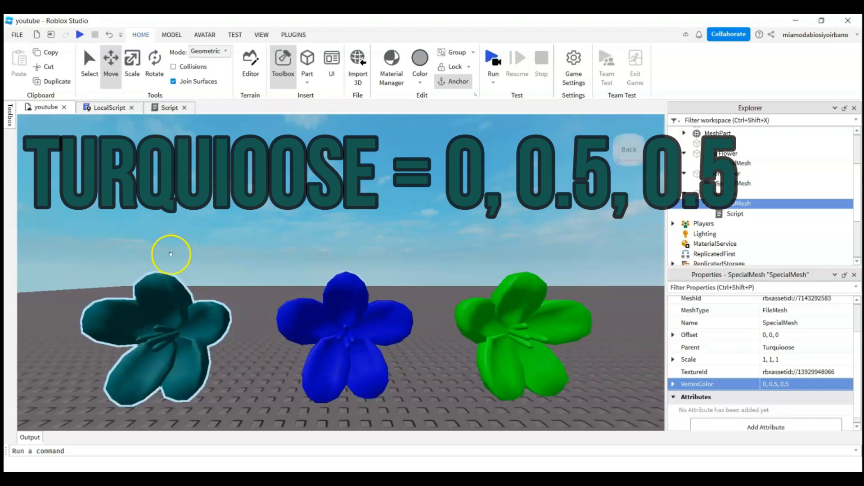
Replace all the script's color notes with "1,0,0 - red" and "1,1,1 - white" on separate lines
left_click(158, 110)
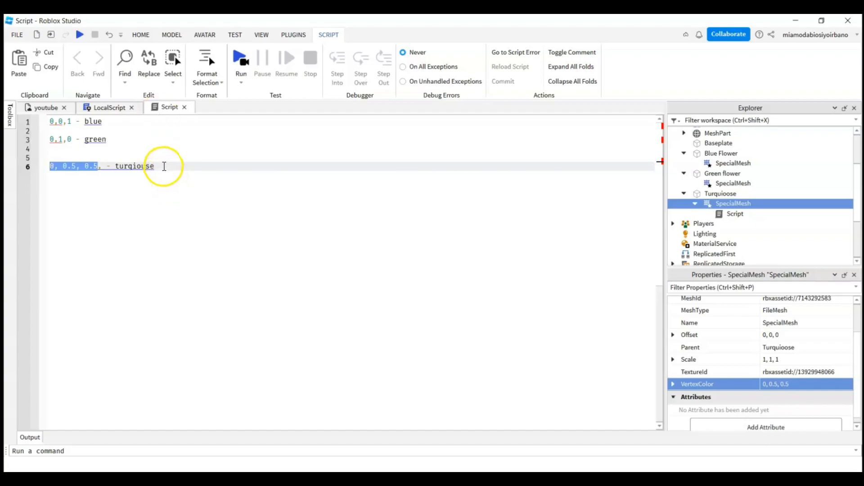
left_click(164, 166)
left_click_drag(163, 166, 60, 107)
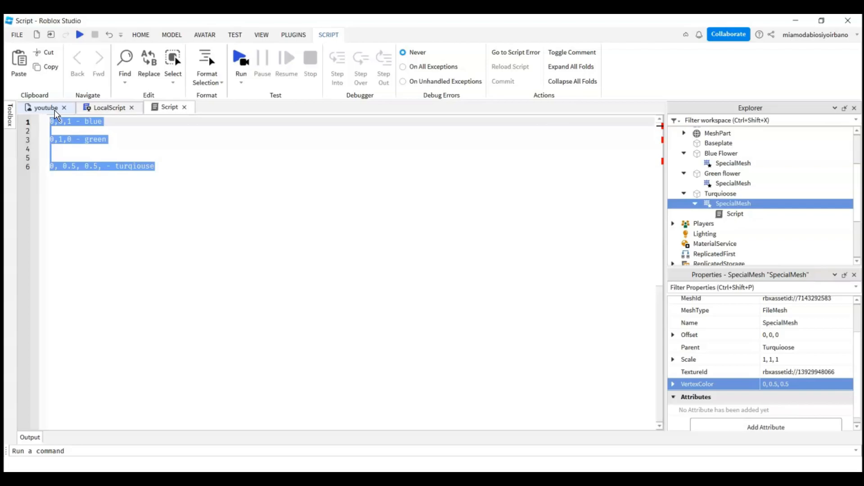
type("1")
type(",0,0 - red")
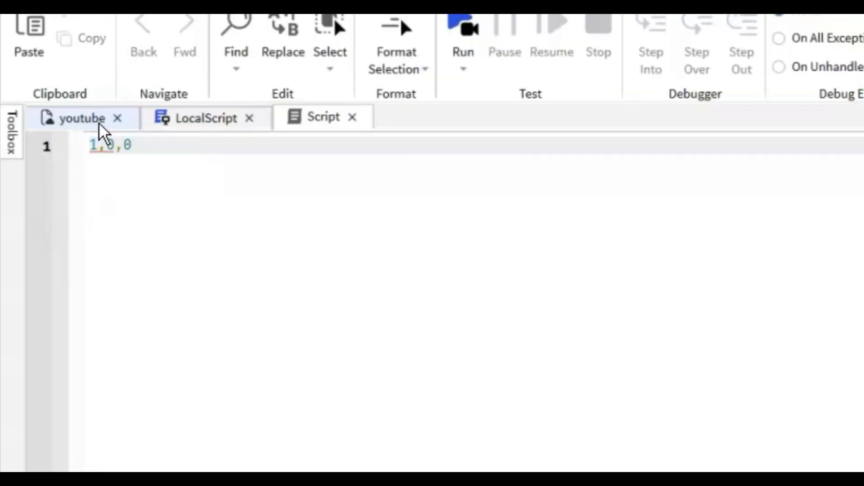
key("Return")
key("Return")
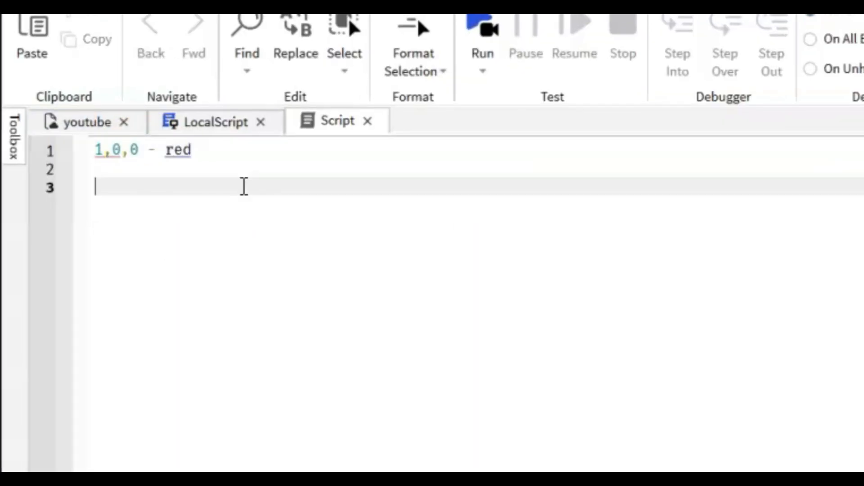
type("1,1,1")
type(" - white")
key("Return")
key("Return")
Add a pink note below the white one, giving the mixed values 1, .5, .5
type("1,")
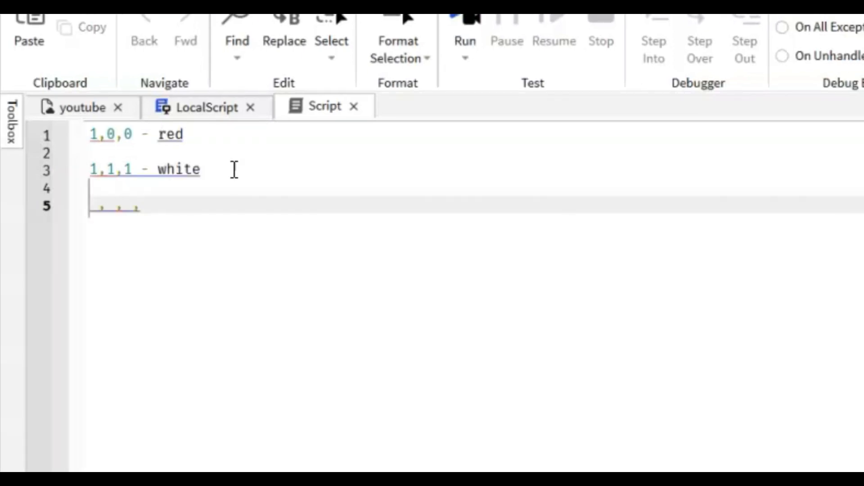
left_click(96, 207)
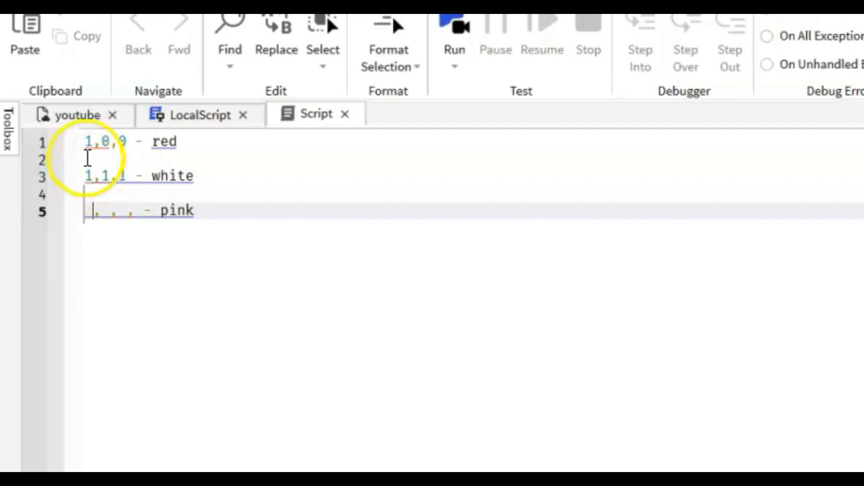
type("1")
left_click(114, 213)
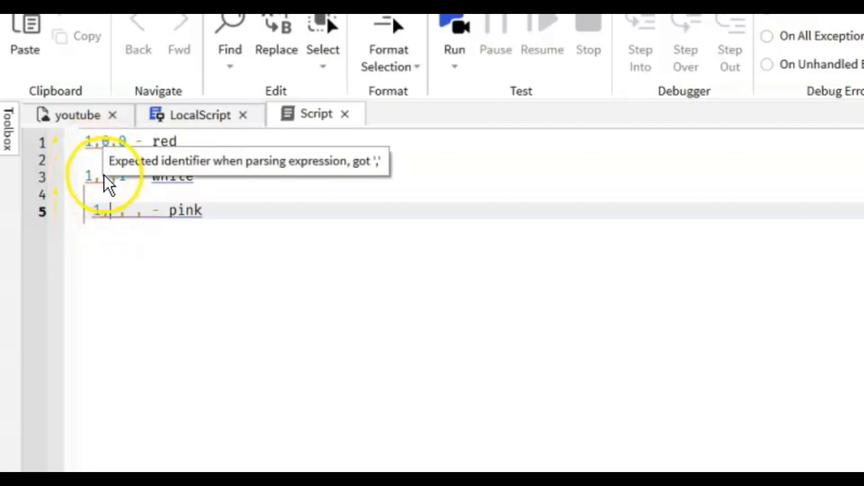
type(".5")
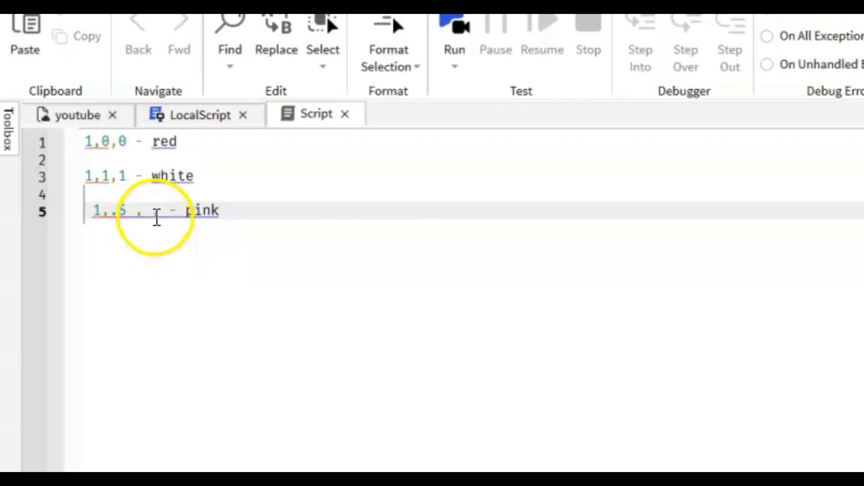
left_click(154, 213)
type(".")
Copy the pink values from the script and set the Pink SpecialMesh's VertexColor to 1, 0.5, 0.5
left_click_drag(230, 210, 63, 211)
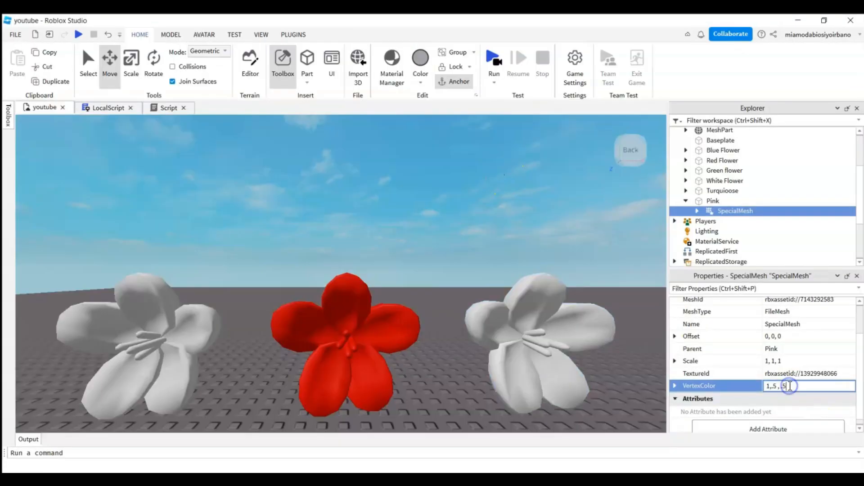
key("Return")
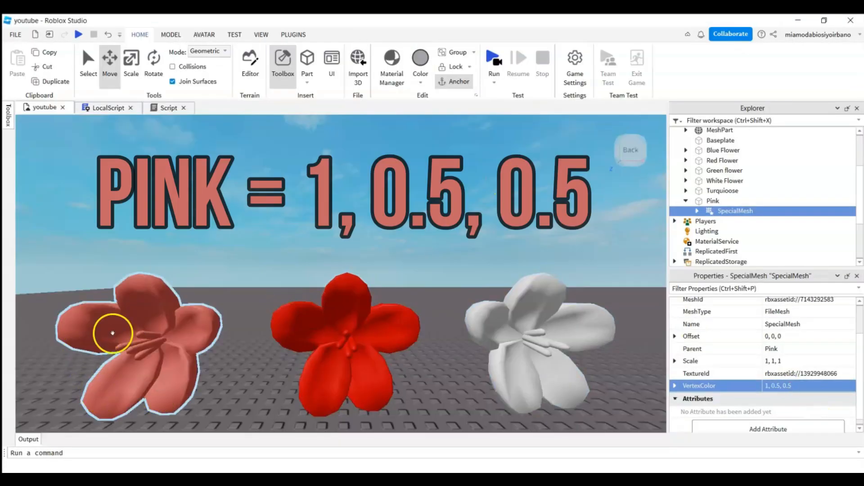
left_click(630, 157)
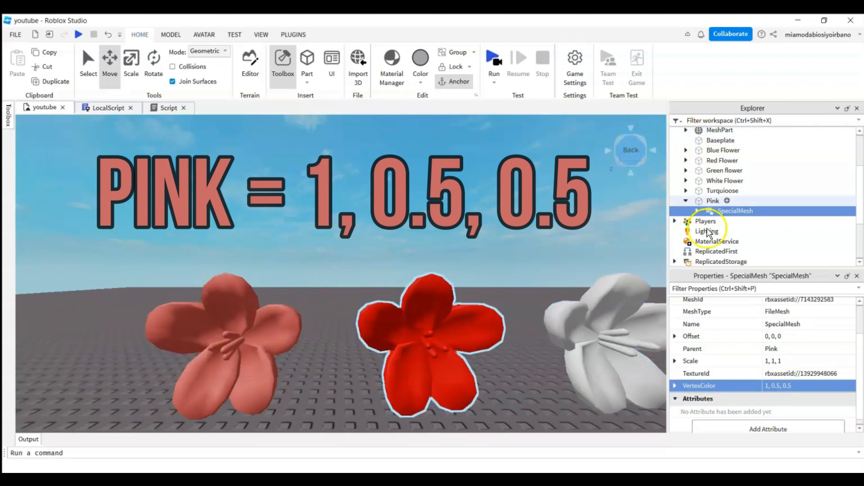
Try other shades on the Pink SpecialMesh by setting the middle VertexColor value to 0.3 and 0.4, and return it to 0.5
double_click(777, 387)
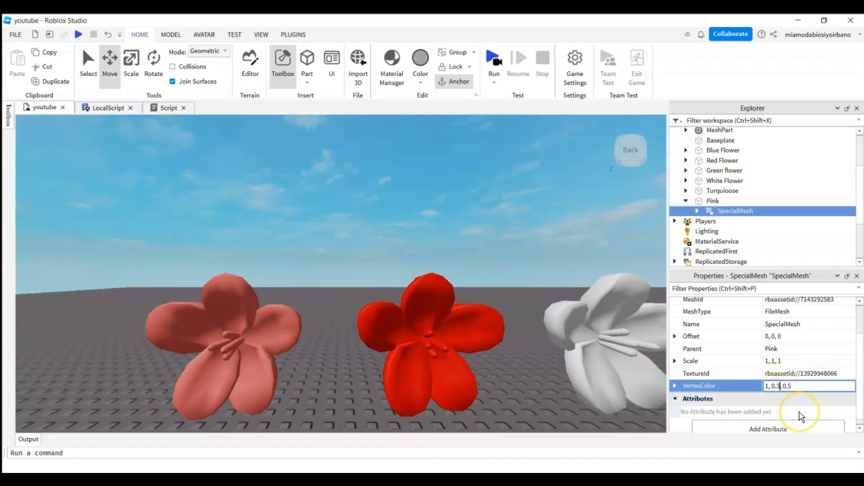
type("3")
key("Return")
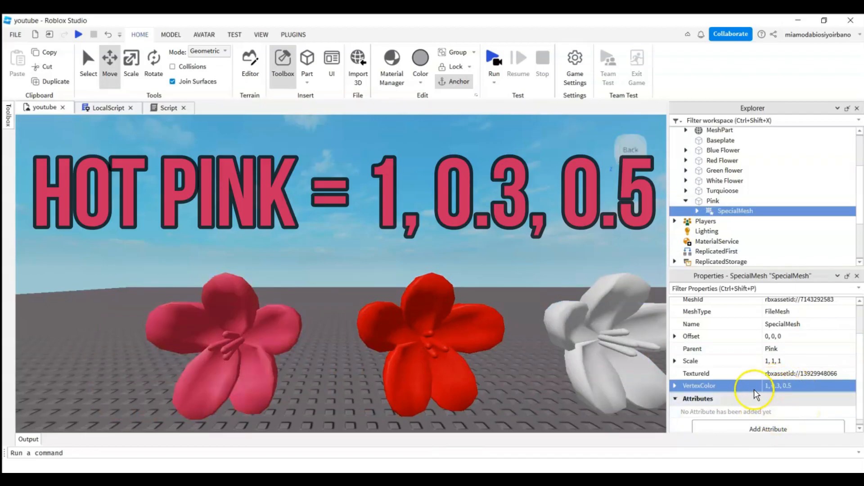
double_click(779, 386)
type("4")
key("Return")
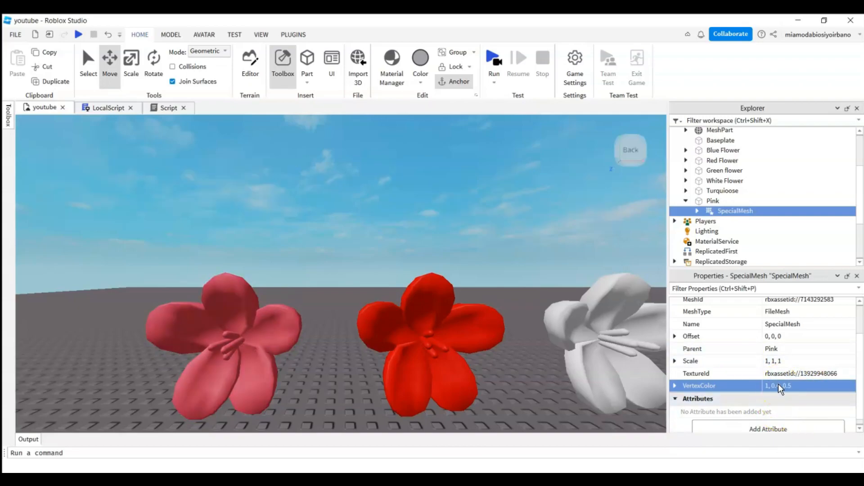
double_click(777, 386)
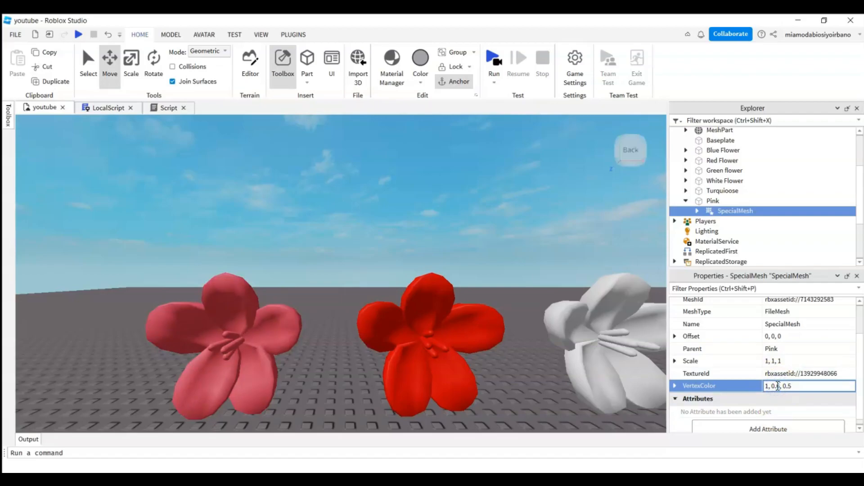
type("6")
key("Return")
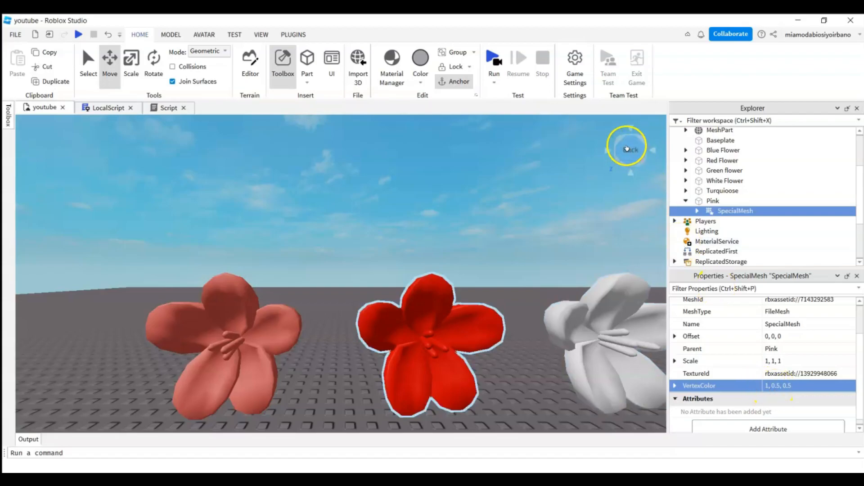
Duplicate the Red Flower, White Flower and Pink parts together and move the copies away from the originals
left_click(686, 201)
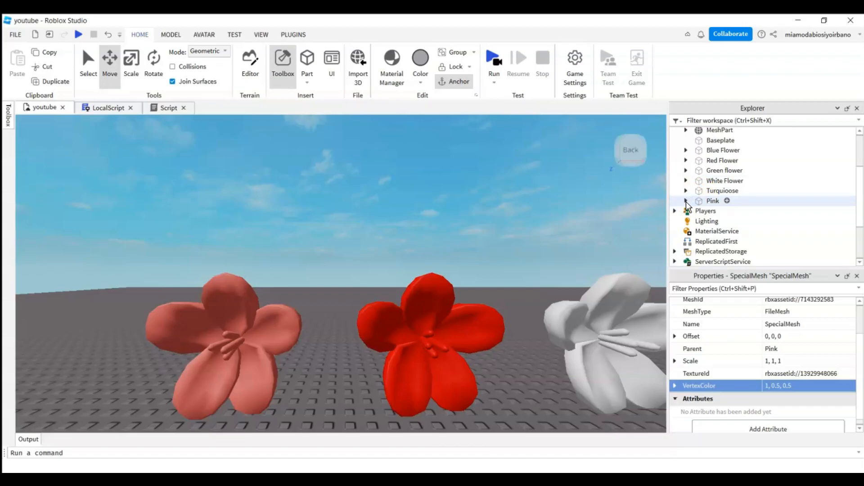
left_click(713, 161)
left_click(717, 181, "ctrl")
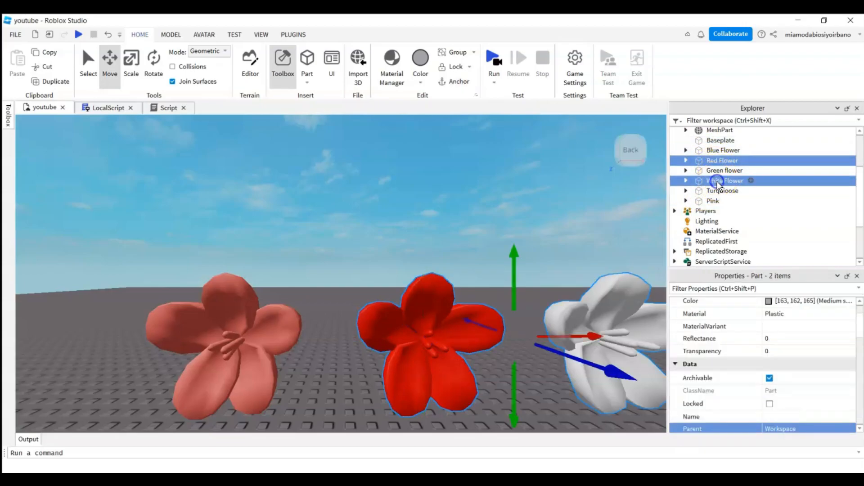
left_click(716, 201, "ctrl")
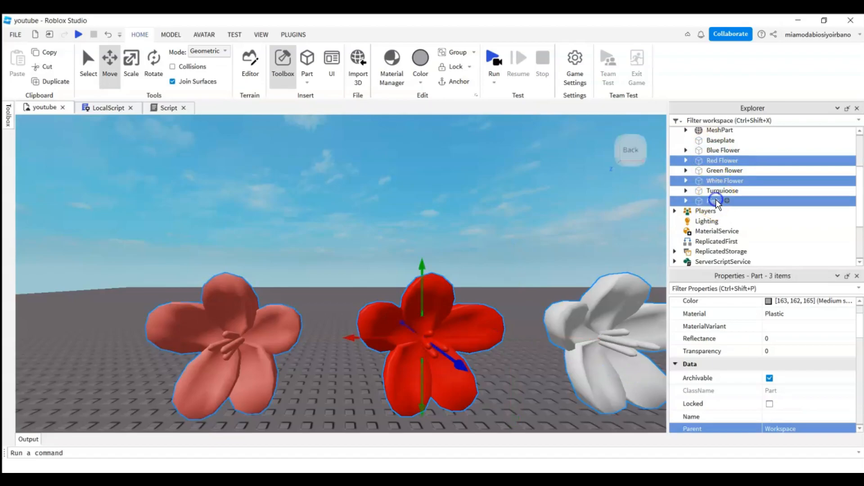
key("ctrl+d")
scroll(299, 352, "down", 5)
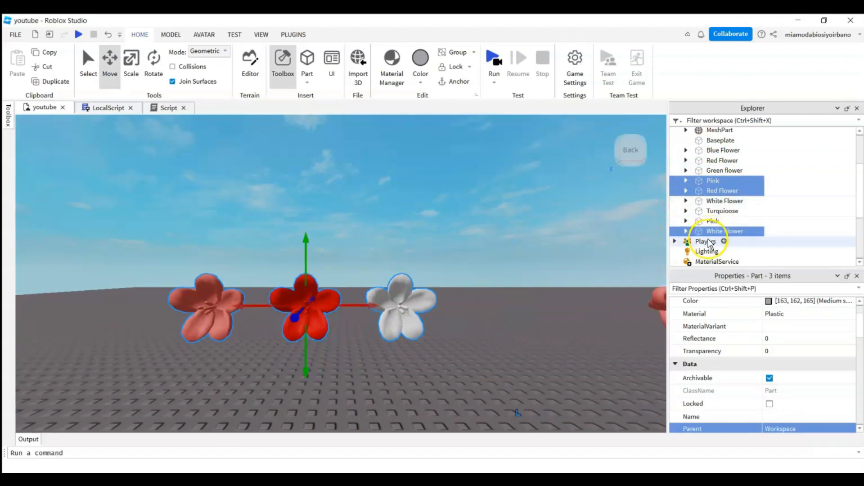
Rename the duplicated red flower as Green Flower and the duplicated pink flower as Light green
left_click(716, 201)
left_click(717, 191)
left_click(777, 418)
type("Green Flower")
key("Return")
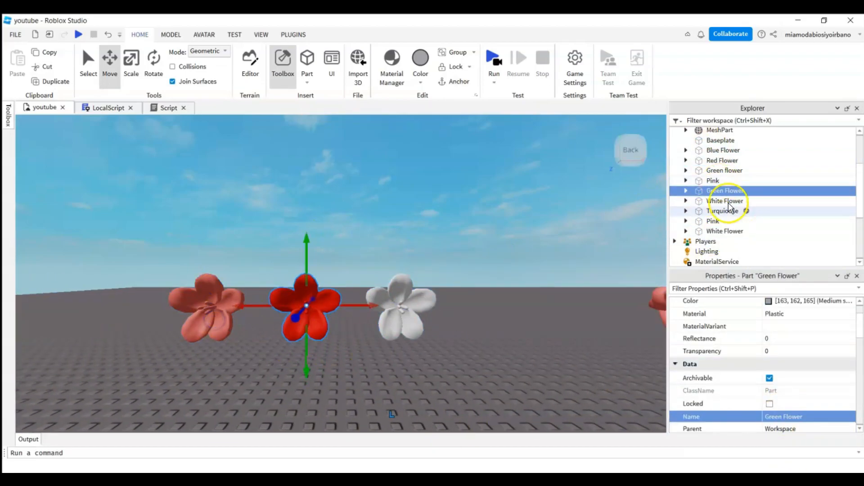
left_click(727, 221)
left_click(713, 181)
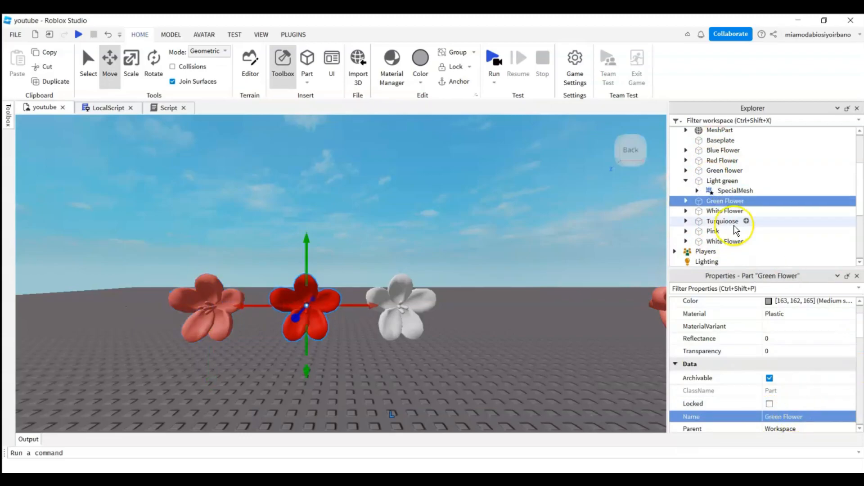
Set the VertexColor of the Light green flower's SpecialMesh to 1,1,1
left_click(735, 192)
left_click(803, 386)
type("1,1,1")
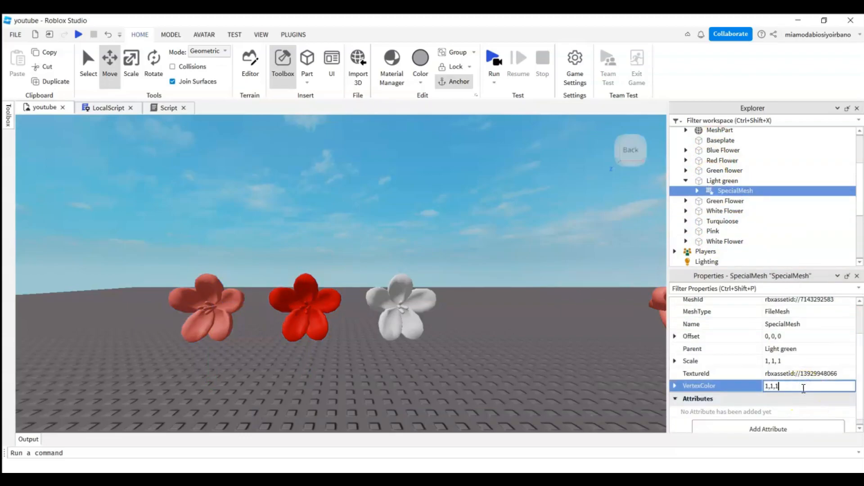
Set the VertexColor of the duplicated Green Flower's SpecialMesh to 0, 1, 0
left_click(688, 170)
left_click(687, 202)
left_click(720, 211)
left_click(777, 386)
type("0, 1, 0")
key("Return")
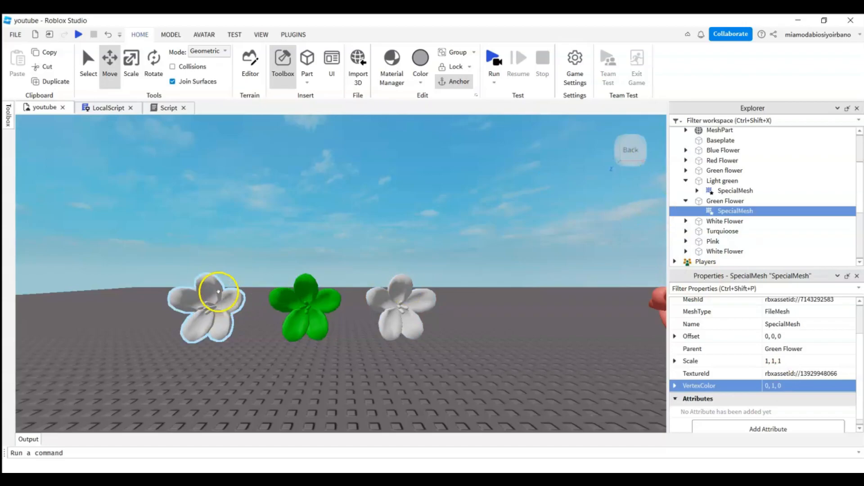
Replace the colour notes in the Script with the lines "1,1,1 - white" and "0,1,0 - green"
left_click(168, 107)
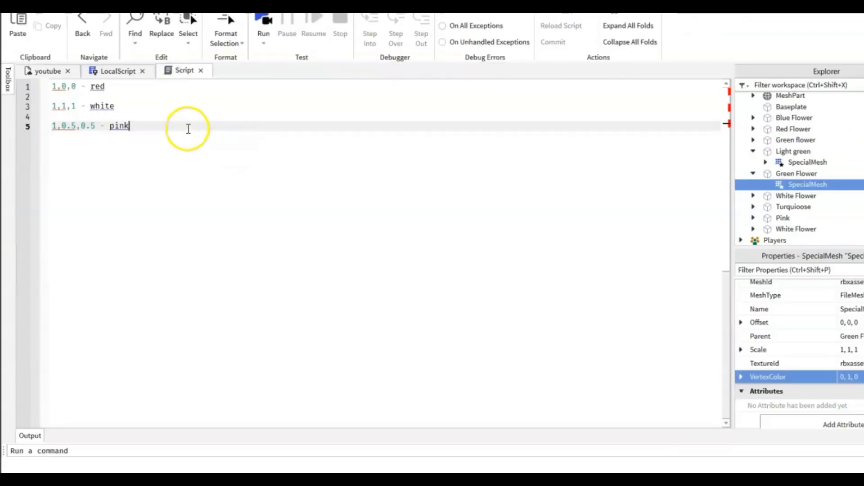
key("ctrl+a")
type("1,1,1 - w")
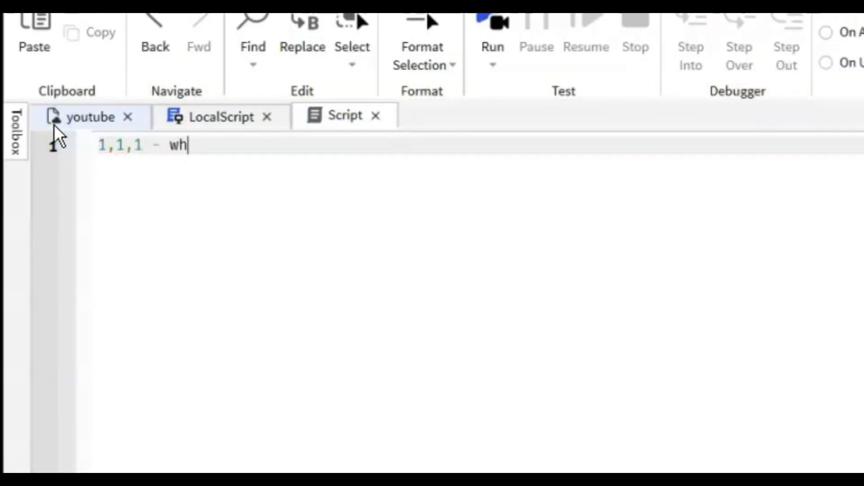
type("hite")
key("Return")
key("Return")
type("0,1")
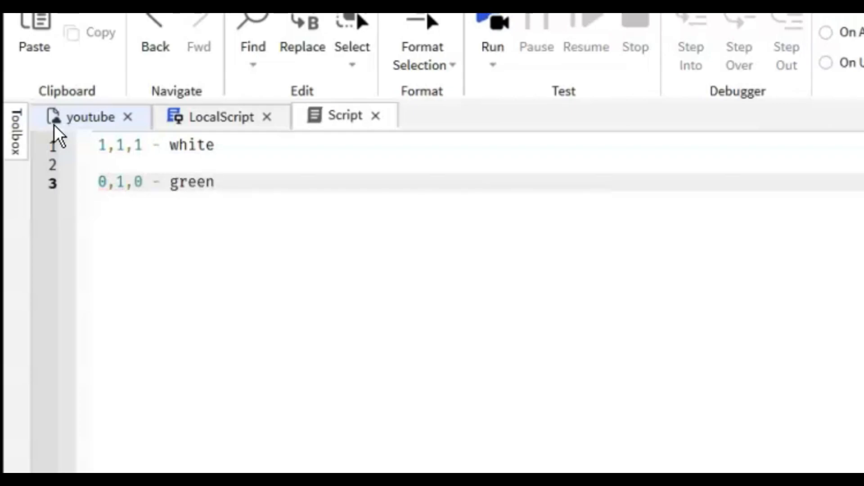
type(",0 - green")
Add a light green line beneath the two base colours and fill in its averaged values 0.5, 1, 0.5
key("Return")
key("Return")
type(", , , - light green")
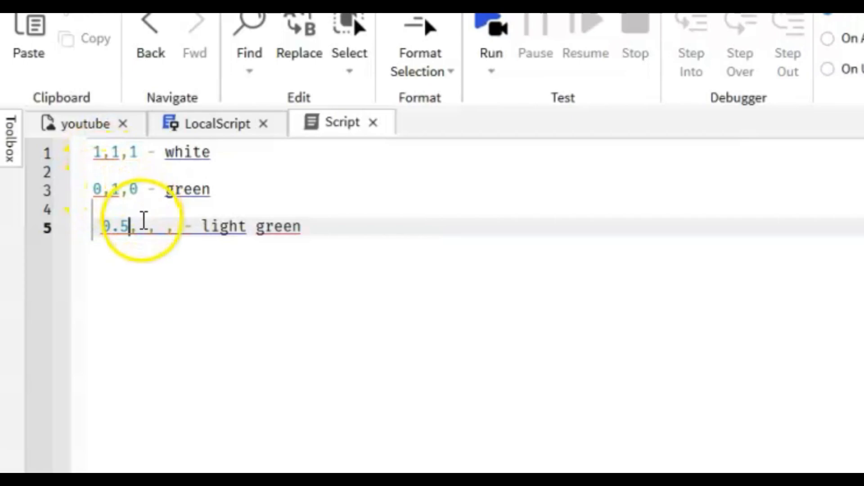
left_click(142, 229)
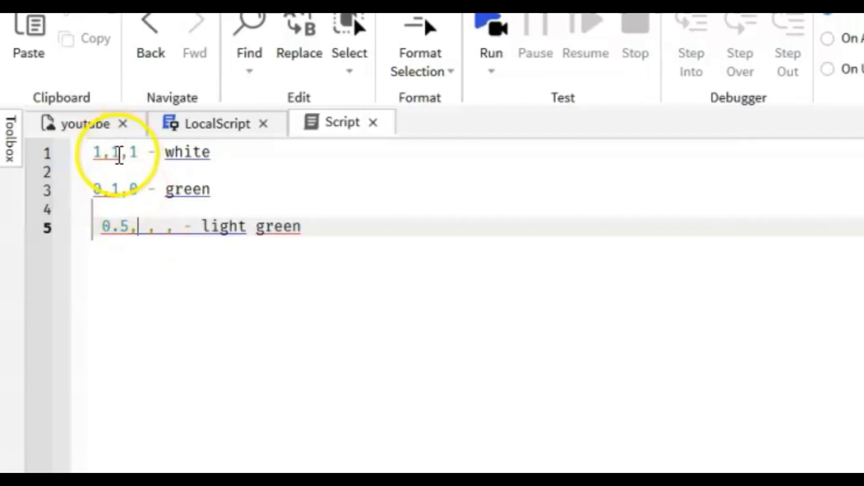
type("1")
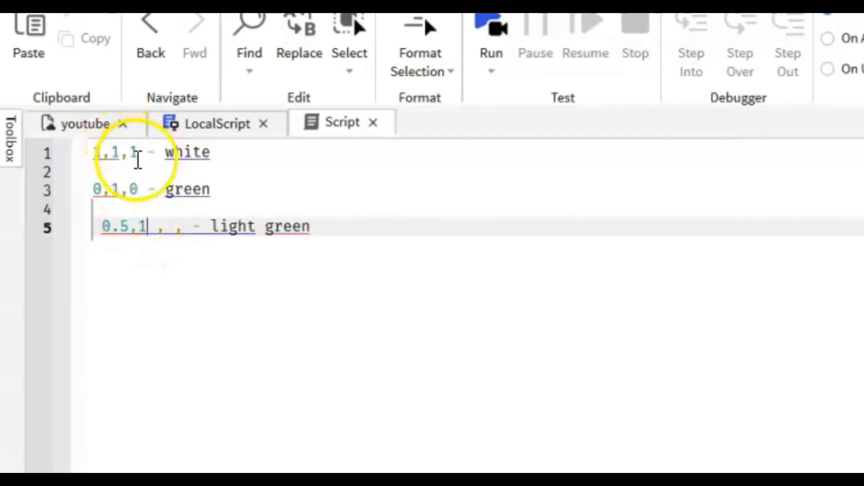
left_click(173, 229)
type("0.5")
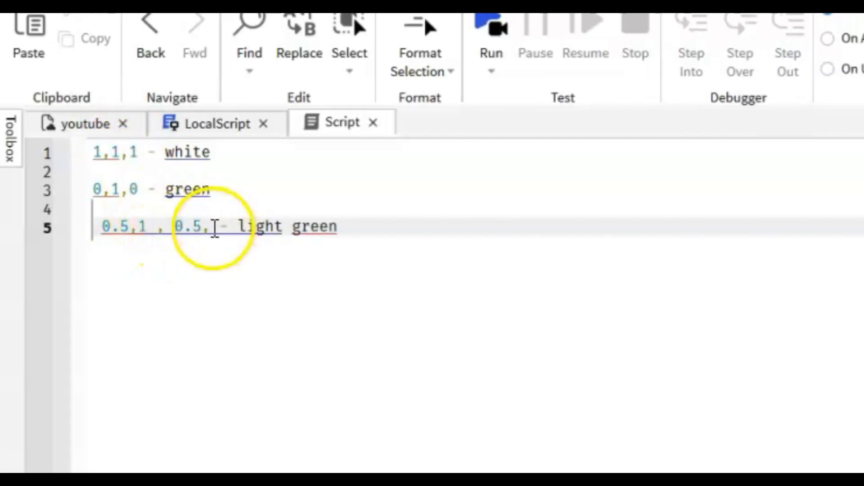
Apply the noted 0.5, 1, 0.5 as the VertexColor of the Light green flower's SpecialMesh
left_click_drag(202, 228, 90, 233)
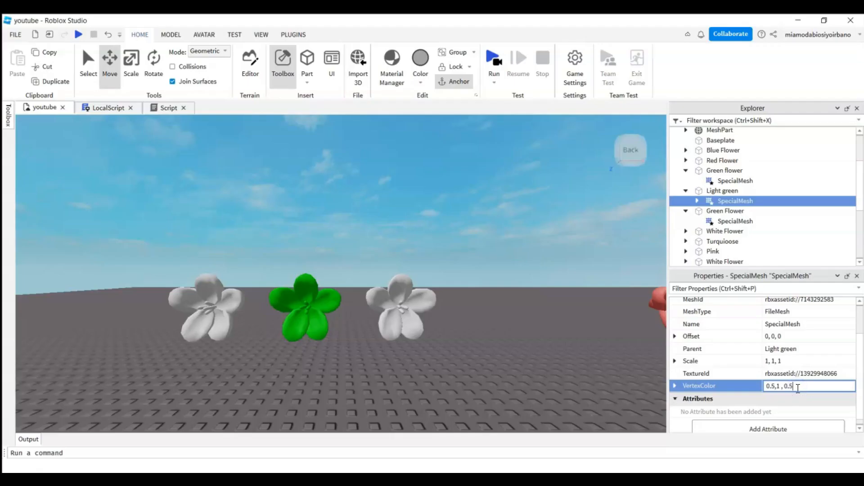
key("Return")
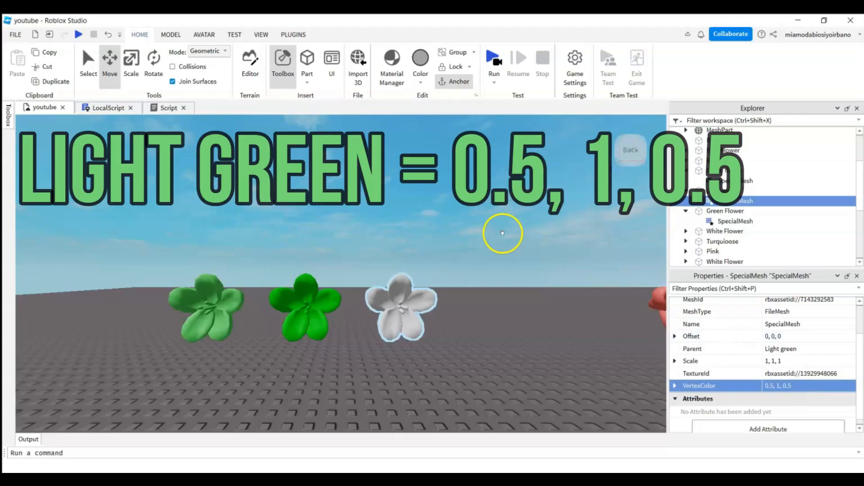
left_click(636, 152)
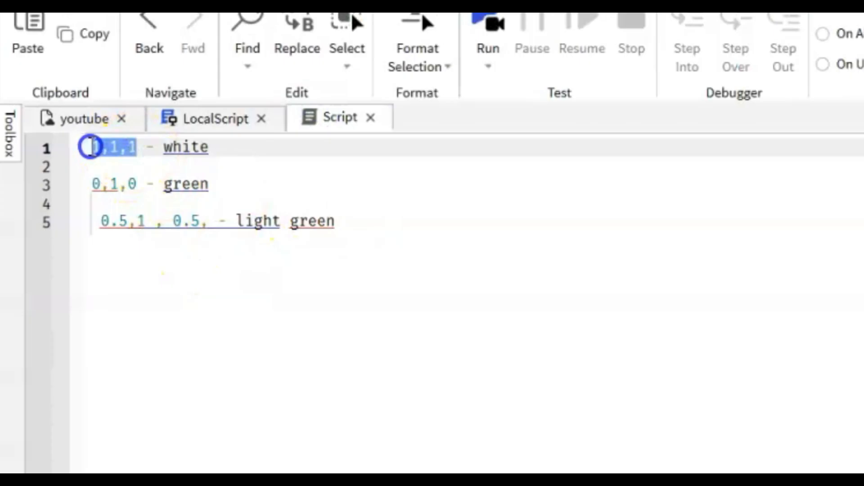
Change the white note in the Script to "0,0,0 - black" and relabel the light green mix as Dark green
type("0,0,0 - white")
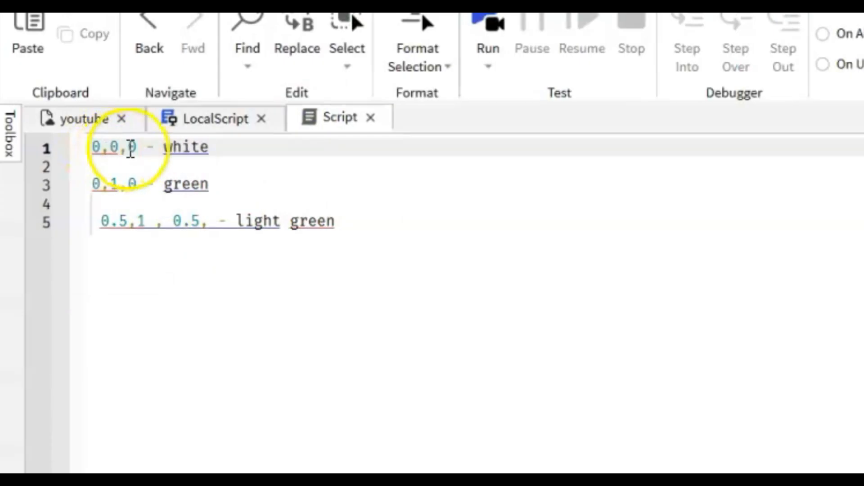
double_click(196, 147)
type("black")
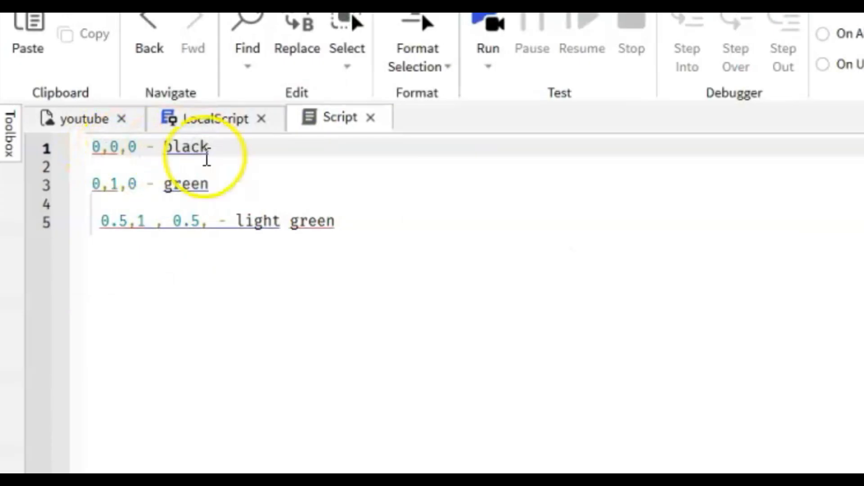
double_click(259, 221)
type("Dark")
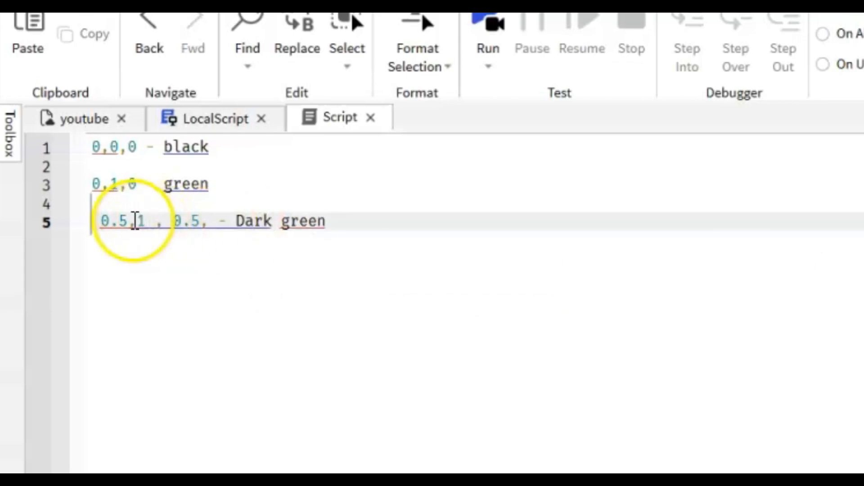
Replace the Dark green line's values with the black and green average 0, 0.5, 0
left_click_drag(195, 220, 100, 222)
type(", ,")
left_click(101, 221)
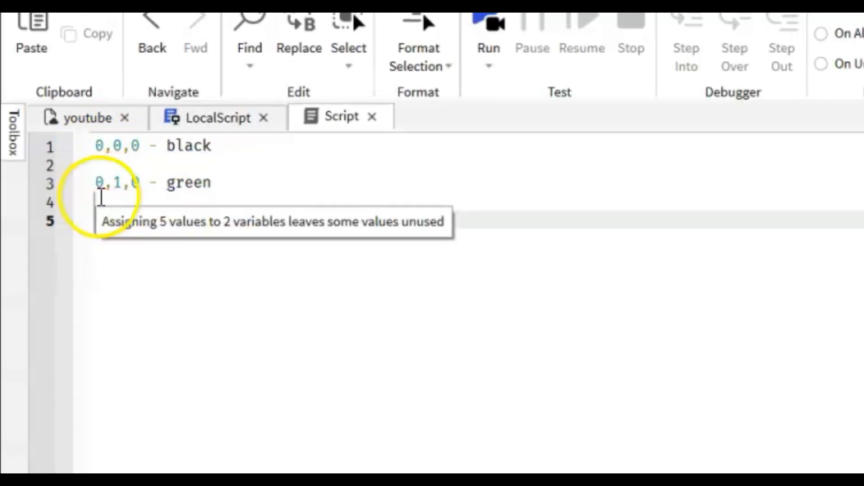
type("0, , , - Dark green")
left_click(131, 219)
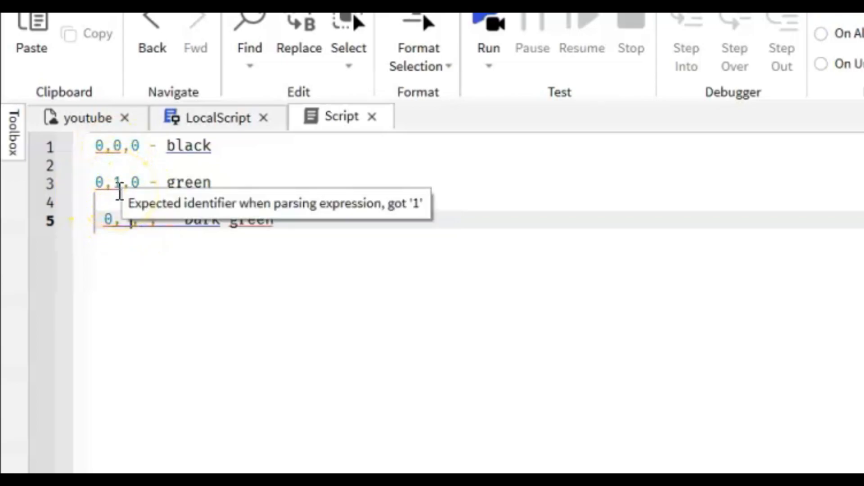
type("0.5")
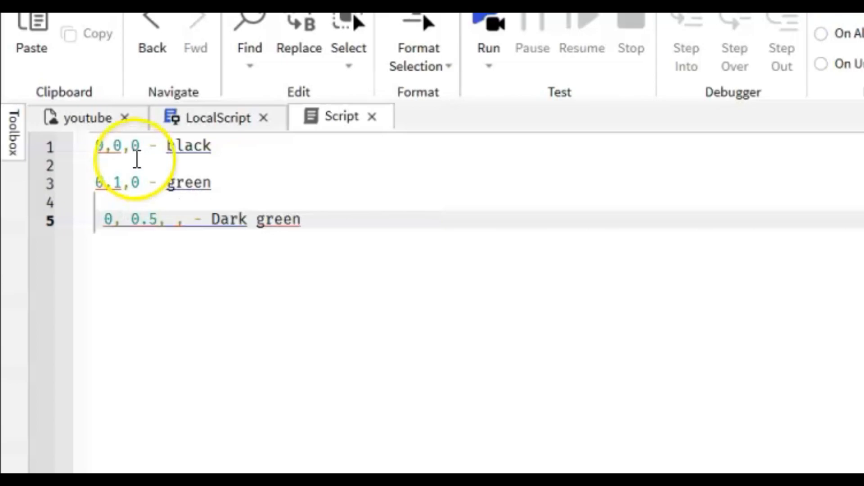
left_click(178, 224)
type("0")
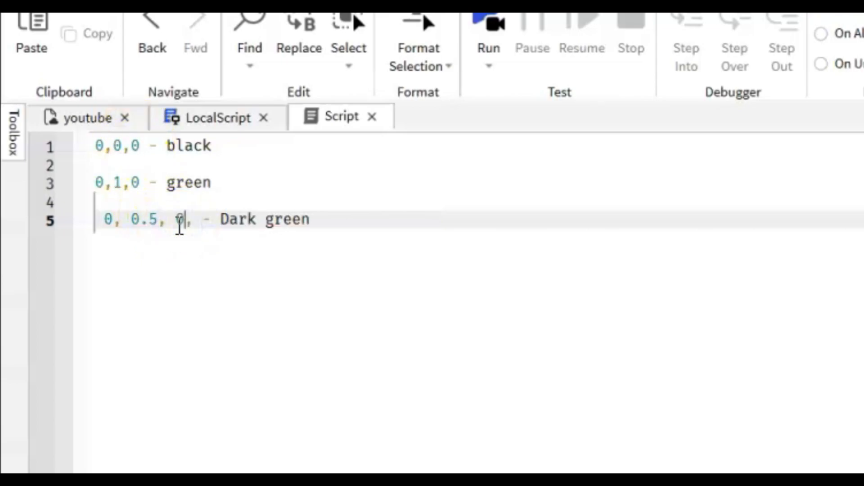
Apply the noted 0, 0.5, 0 as the VertexColor of the upper Light green copy's SpecialMesh
left_click_drag(186, 224, 86, 230)
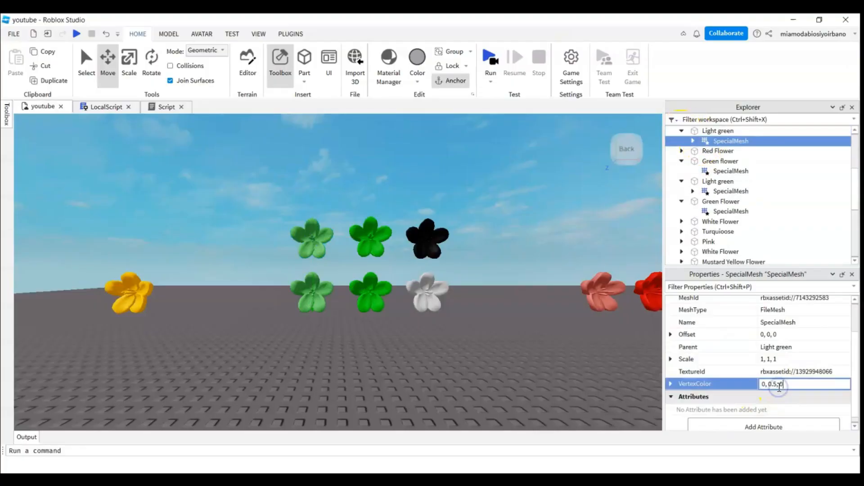
key("Return")
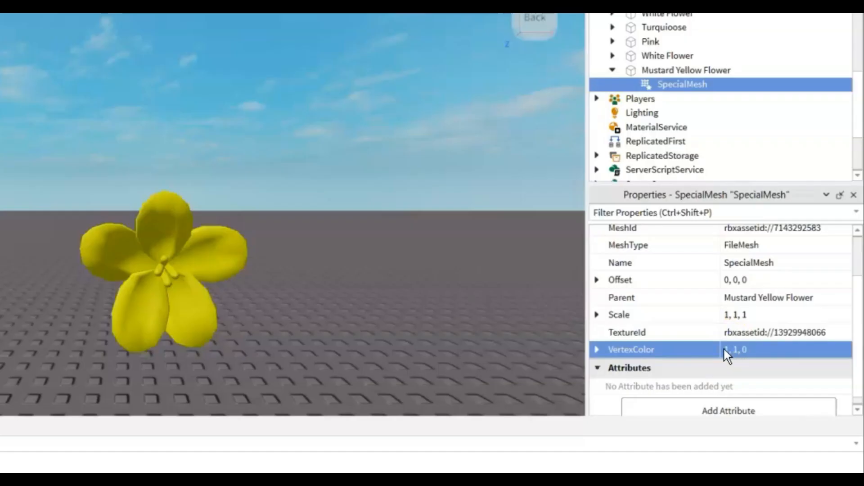
Set the VertexColor of the Mustard Yellow Flower's SpecialMesh to 1.5, 1, 0
left_click(727, 350)
type(".5")
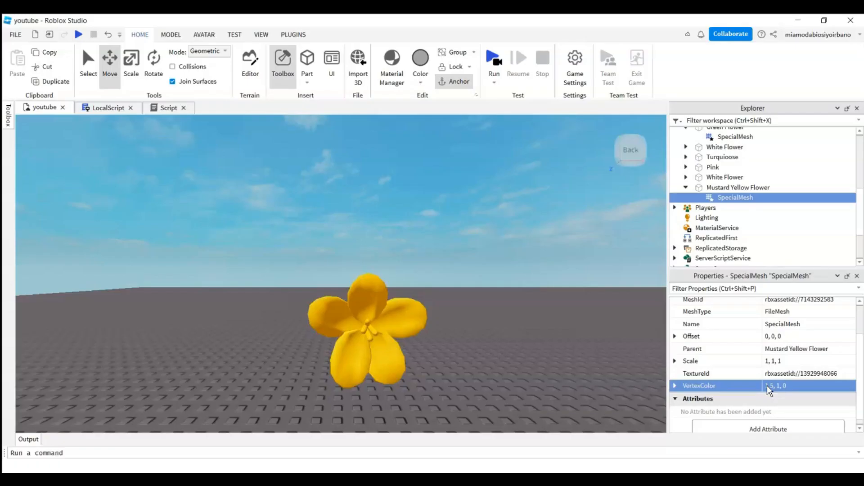
key("Return")
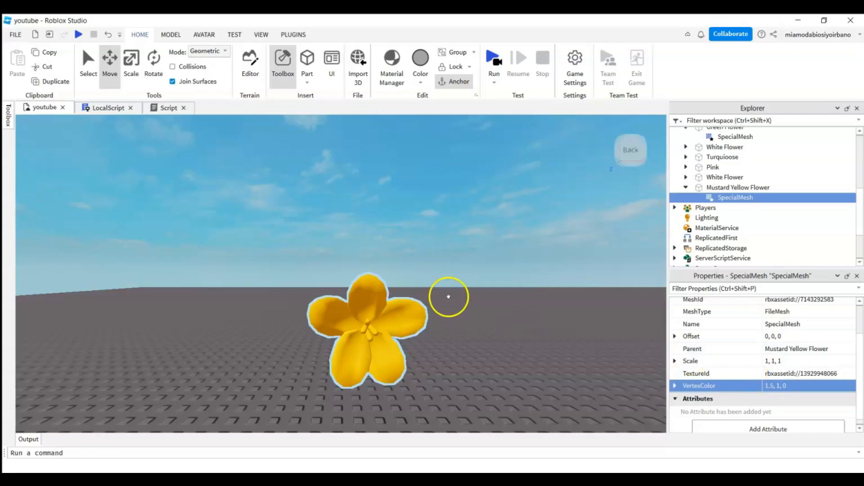
left_click(633, 153)
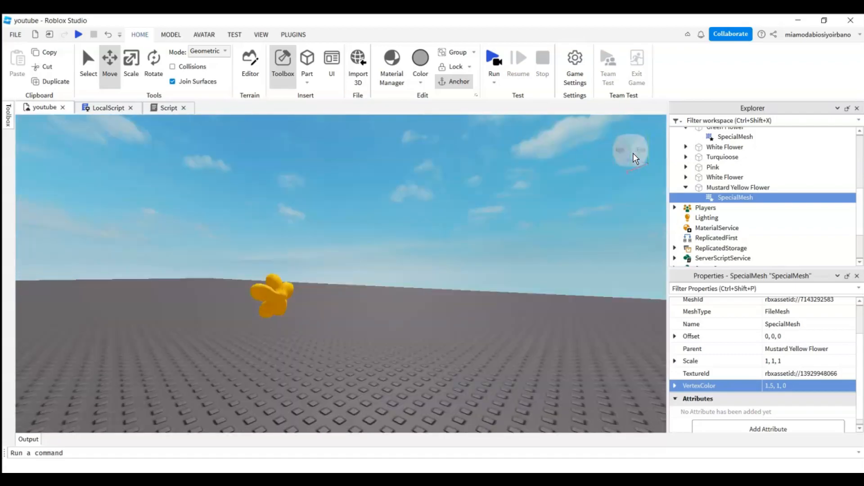
Try a VertexColor of 5, 1, 0 on the Mustard Yellow Flower's SpecialMesh
left_click(771, 386)
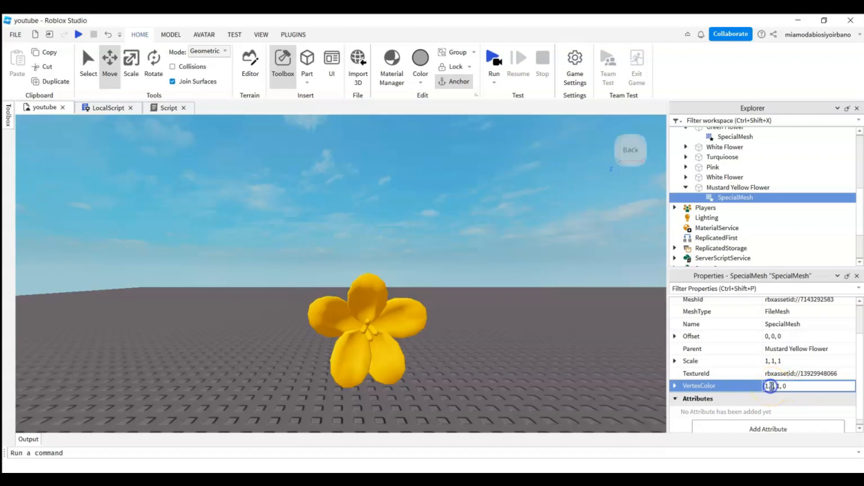
key("BackSpace")
key("BackSpace")
key("BackSpace")
type("5")
key("Return")
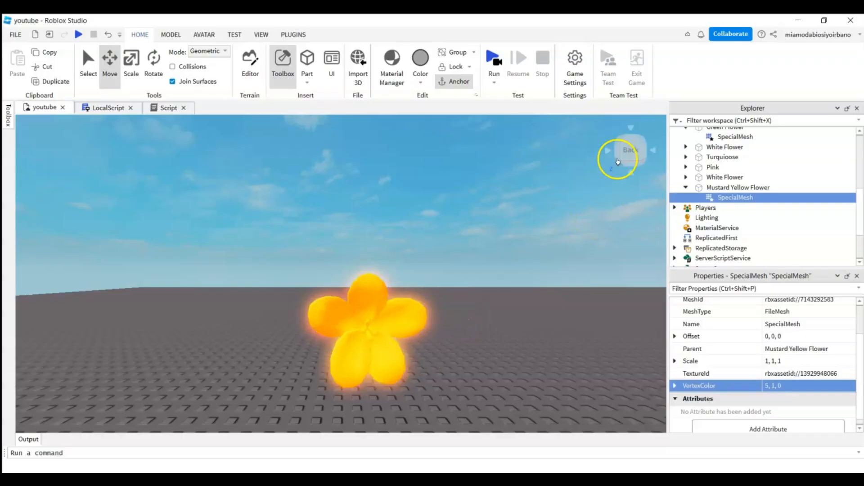
left_click(621, 152)
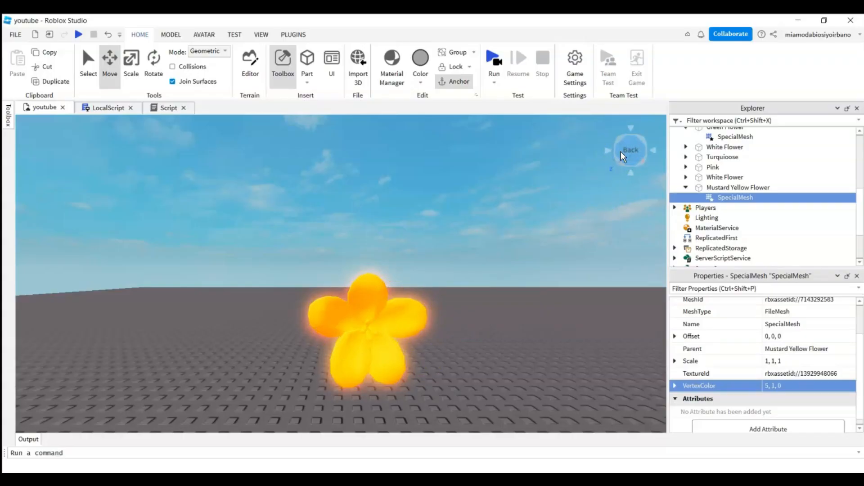
Return the Mustard Yellow Flower's VertexColor to 1.5, 1, 0
double_click(766, 386)
type("1.5")
key("Return")
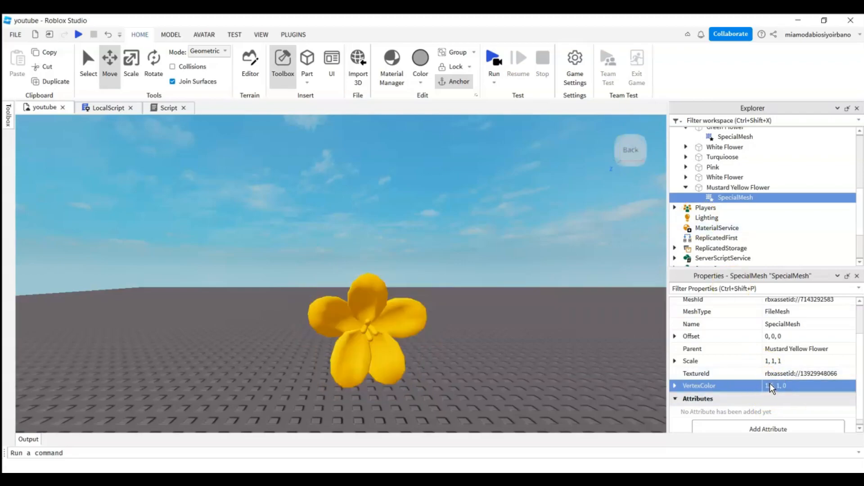
Switch the Mustard Yellow Flower's VertexColor to 1, 1, 0 and back to 1.5, 1, 0 for comparison
left_click(770, 386)
left_click(767, 387)
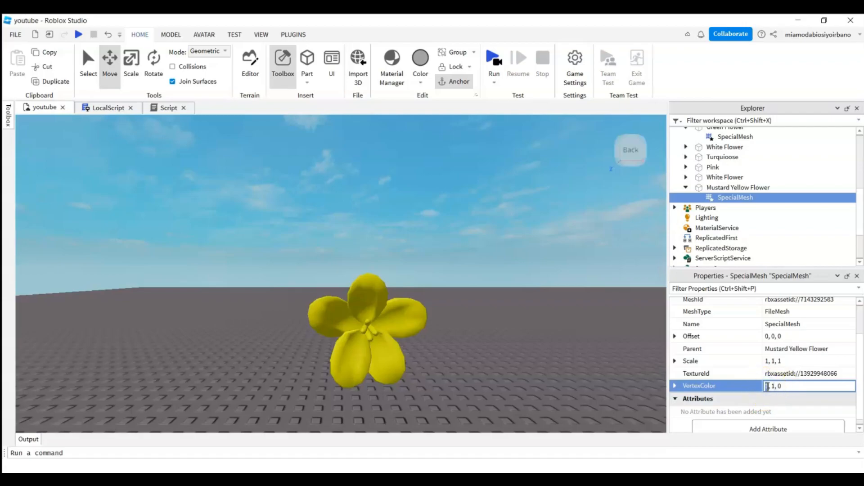
type(".5")
key("Return")
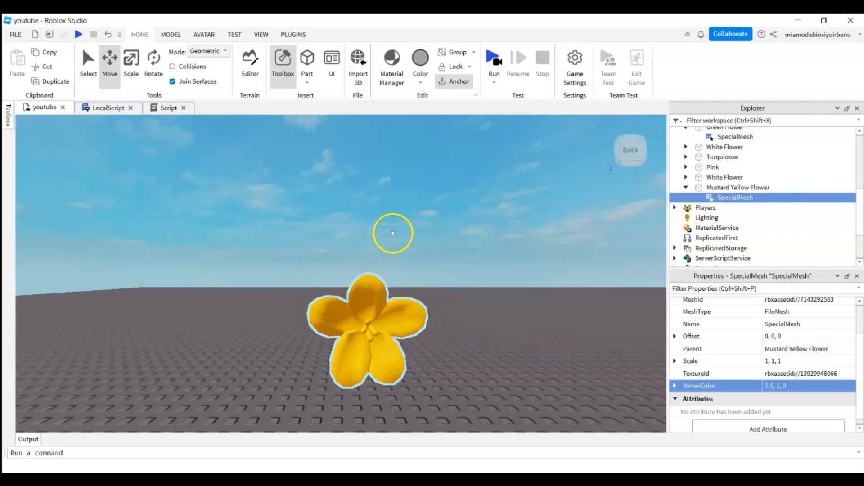
Change the Mustard Yellow Flower's VertexColor to the negative value -1.5, 1, 0
left_click(771, 385)
type("-")
key("Return")
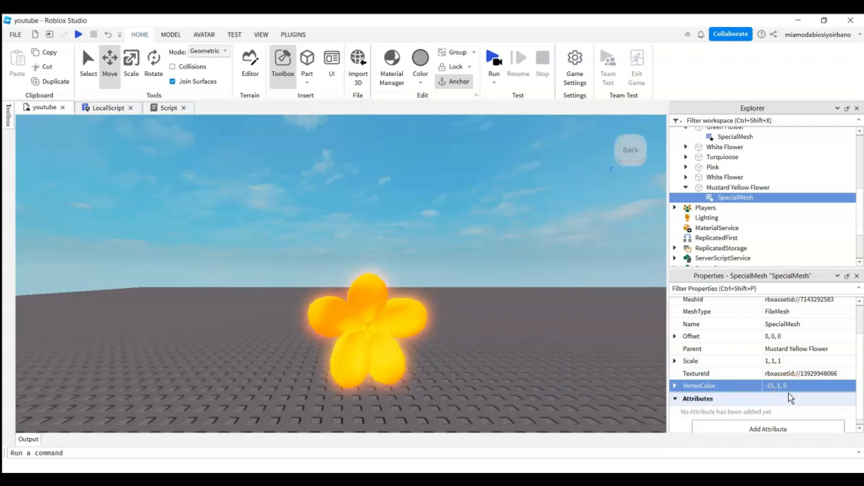
left_click(769, 385)
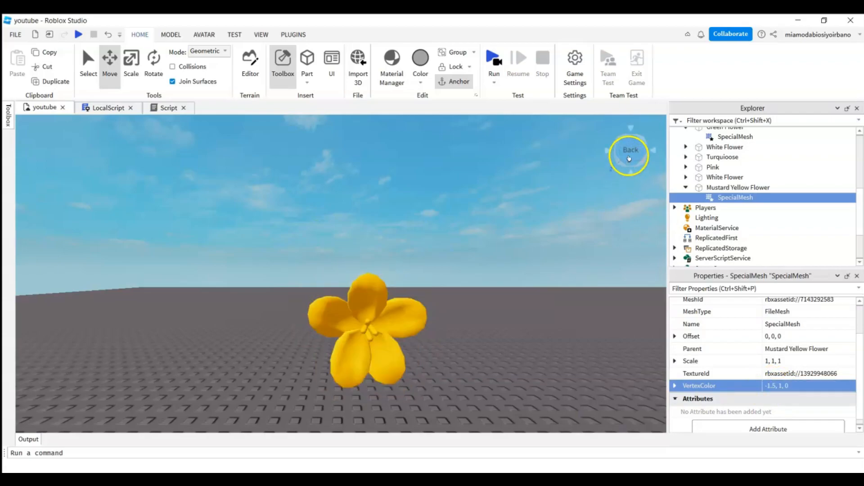
Examine the light green, pink and turquoise flower groups in the scene, and collapse the Mustard Yellow Flower's hierarchy
key("w")
key("d")
key("s")
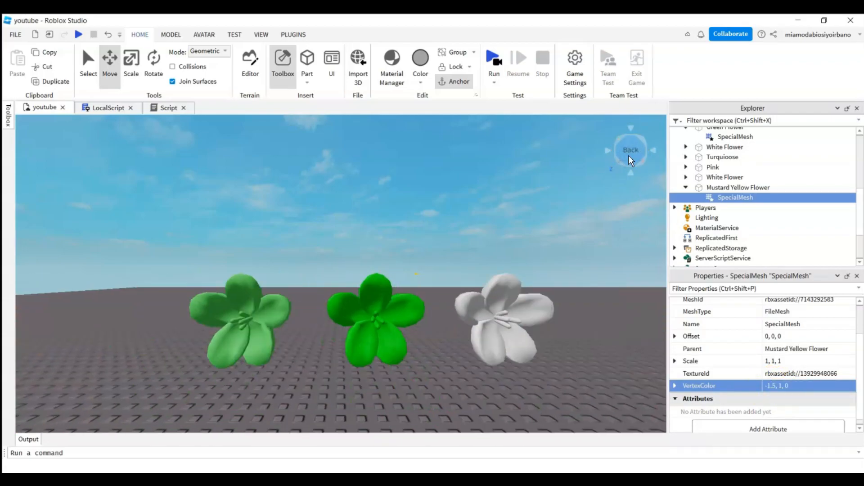
key("d")
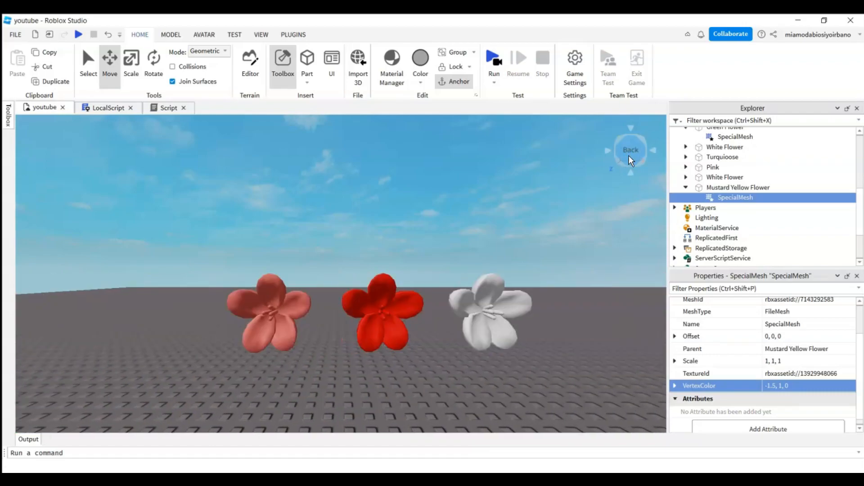
key("w")
key("a")
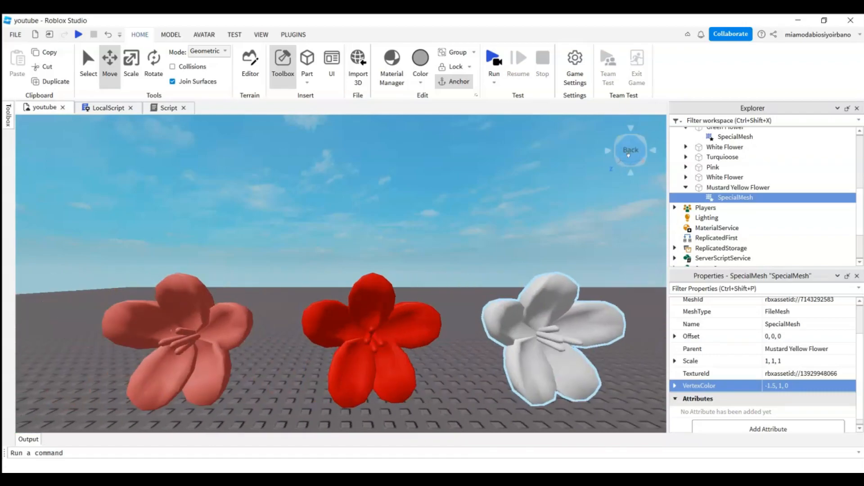
left_click(156, 338)
left_click(635, 149)
key("w")
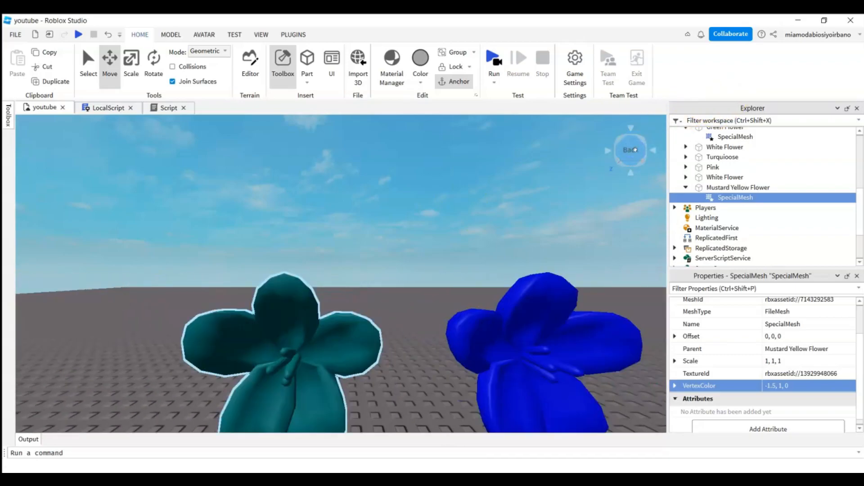
key("d")
key("s")
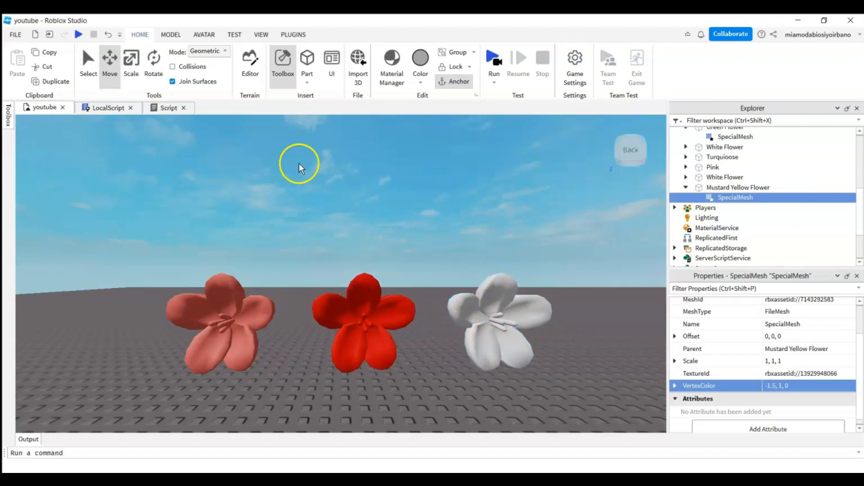
left_click(631, 153)
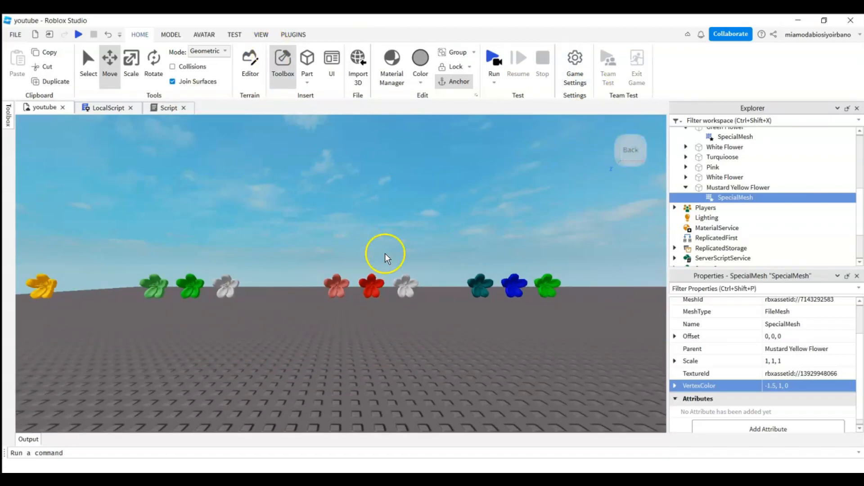
left_click(685, 188)
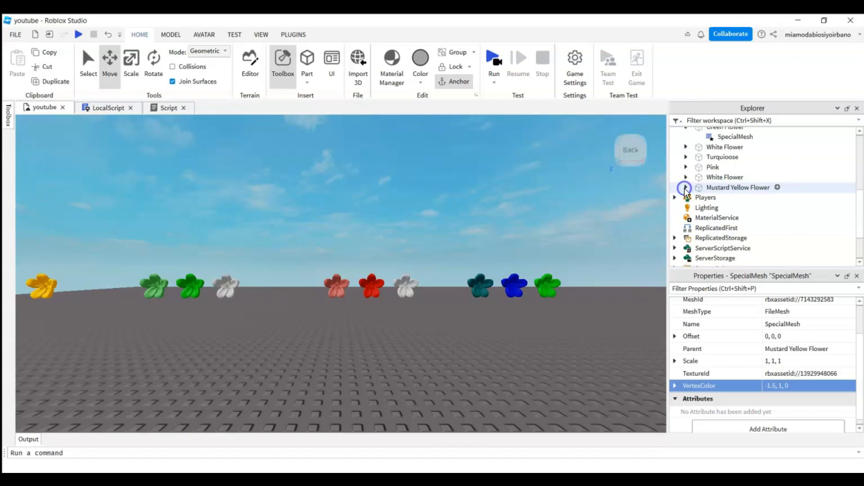